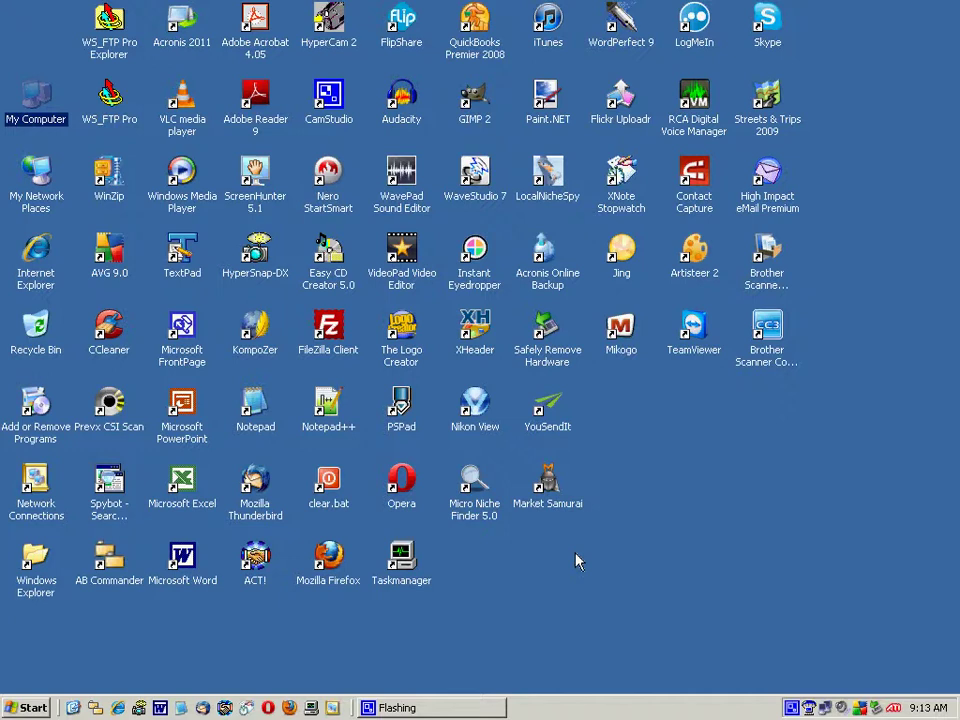
Step: Examine the contents of the F: drive, including its other-PC backup folder and the Acronis D Drive Backups folder
double_click(38, 100)
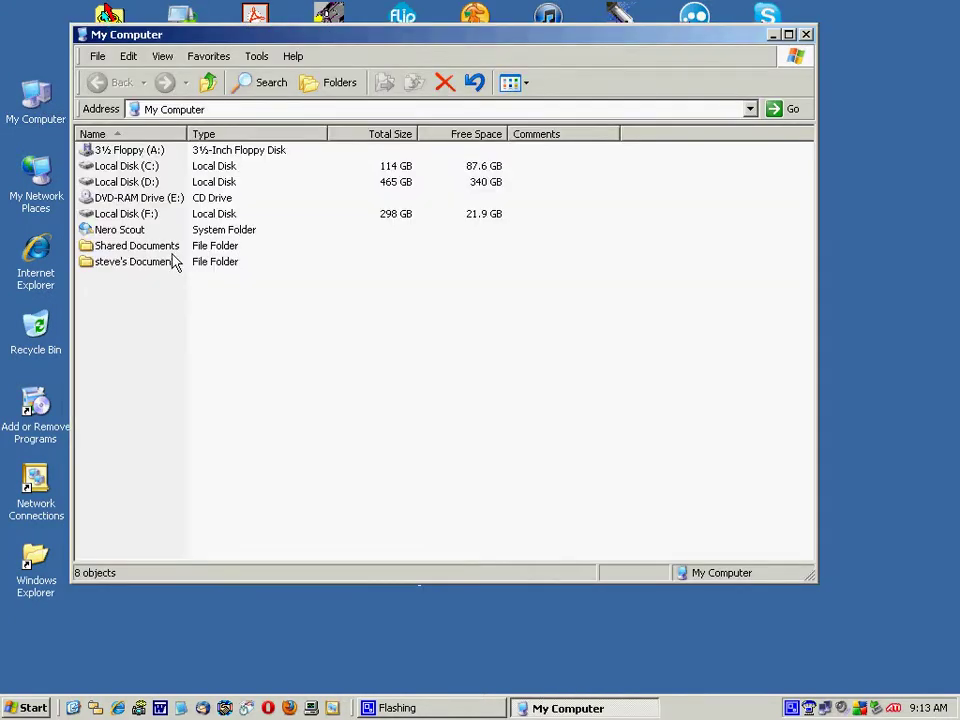
double_click(140, 215)
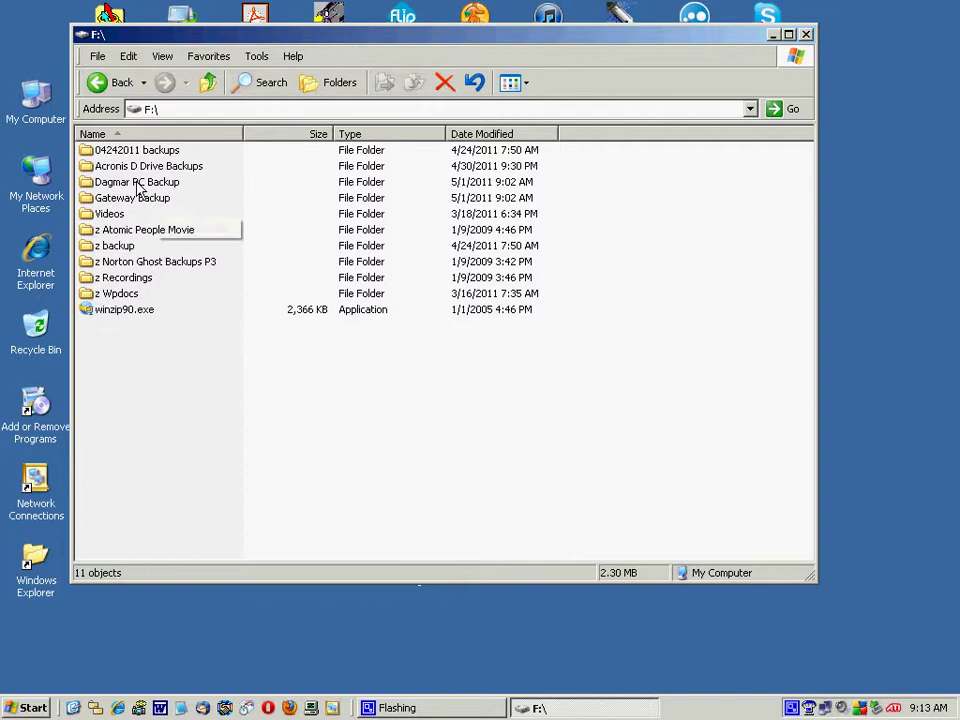
double_click(137, 183)
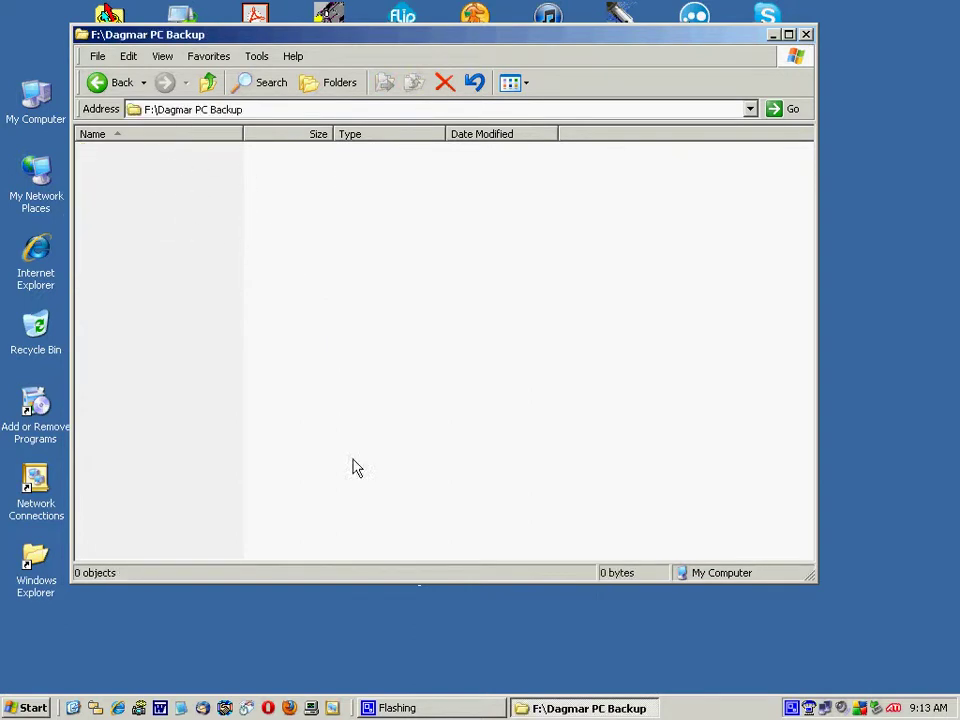
click(120, 88)
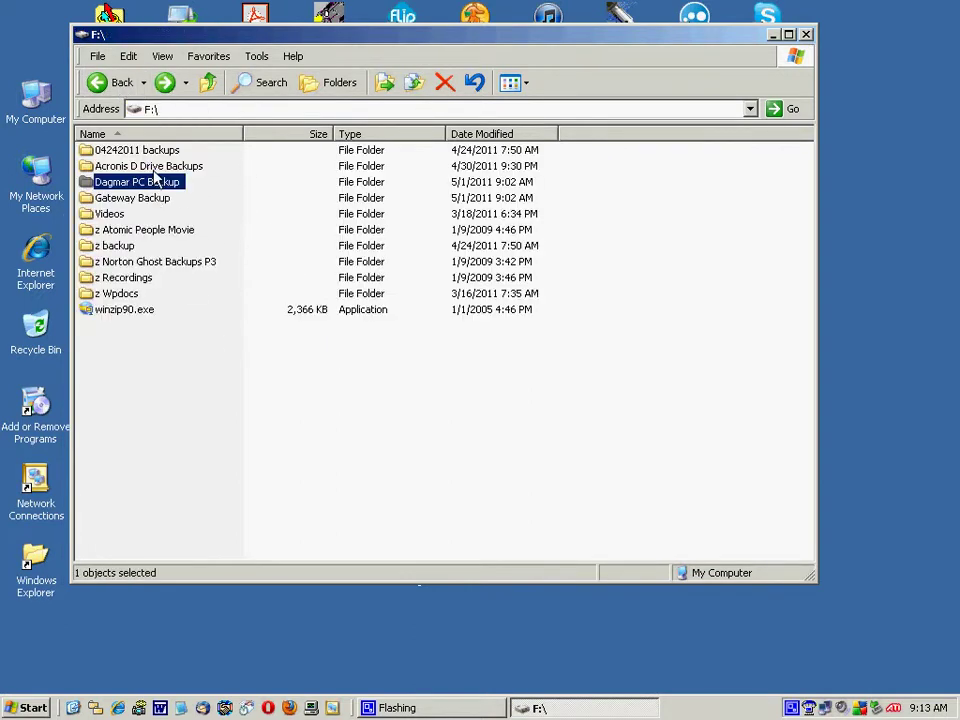
double_click(150, 164)
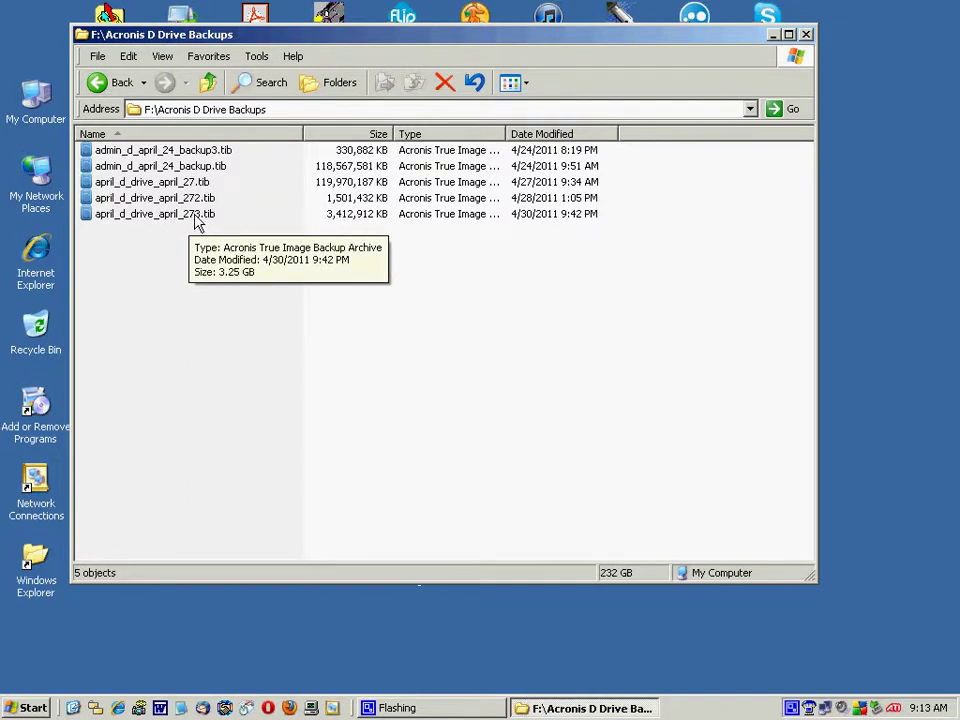
double_click(83, 38)
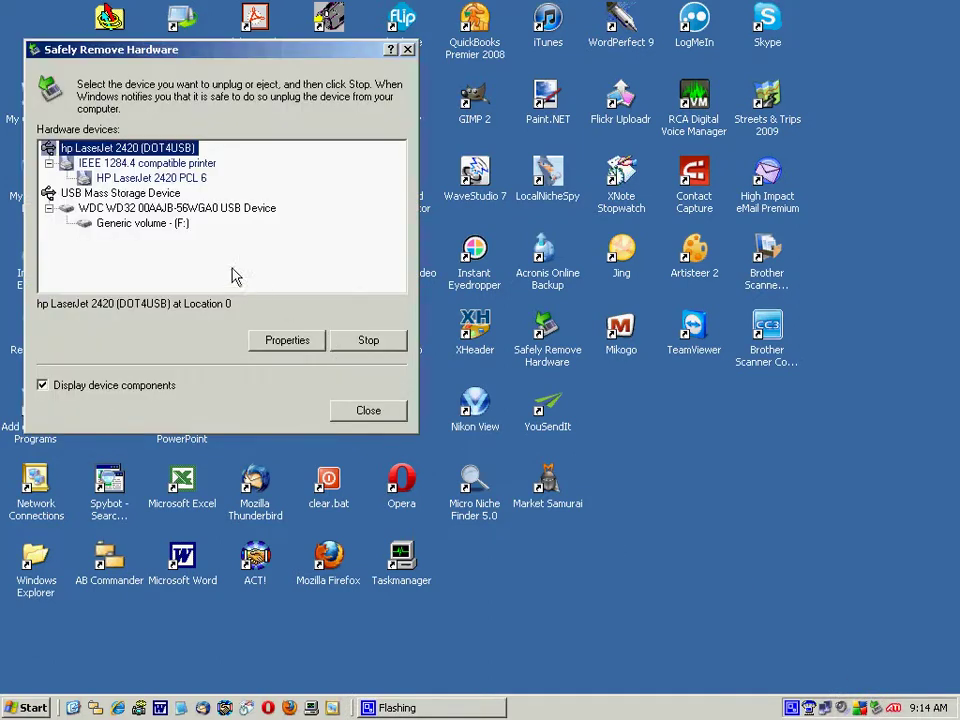
Step: Check the F: volume's entry under the USB mass storage device in Safely Remove Hardware, without stopping it
click(150, 223)
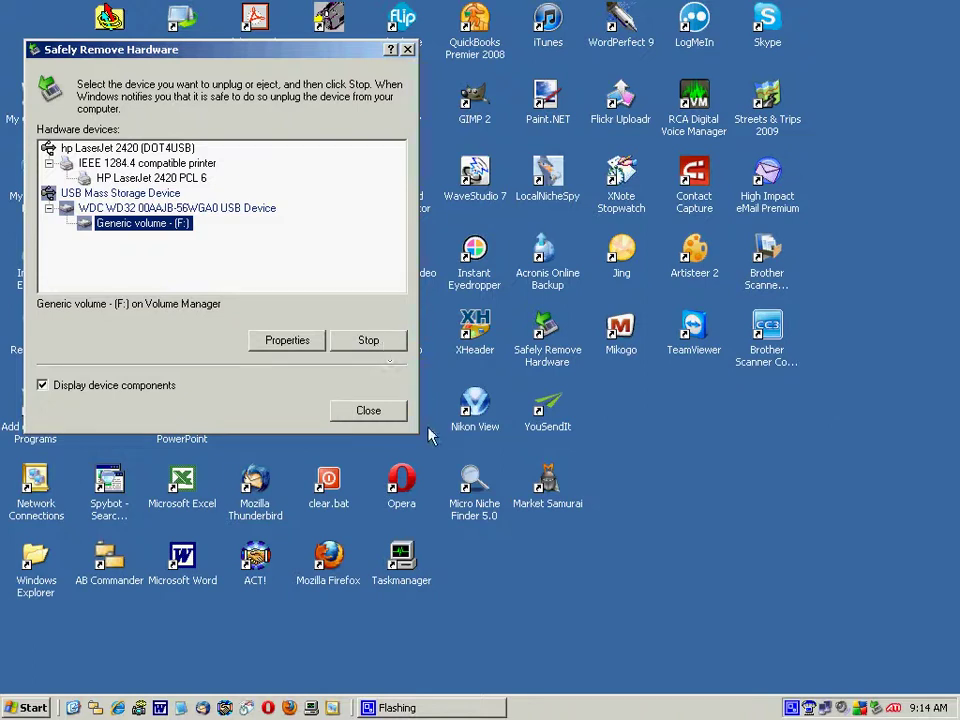
click(393, 414)
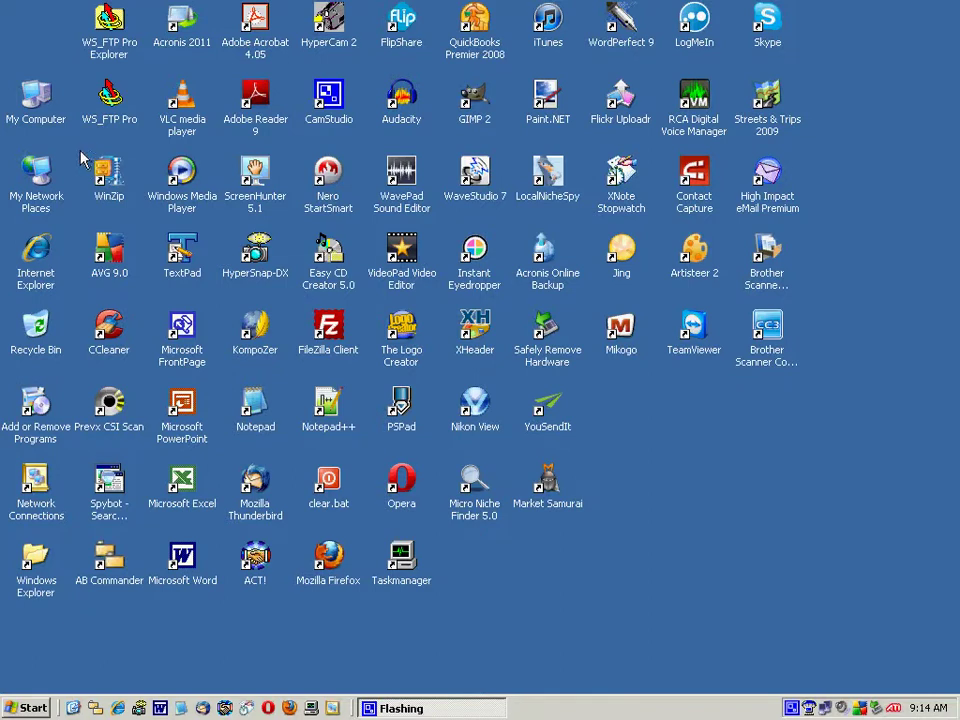
Step: Check the other-PC backup folder and the Gateway Backup folder on the F: drive for existing files
double_click(43, 101)
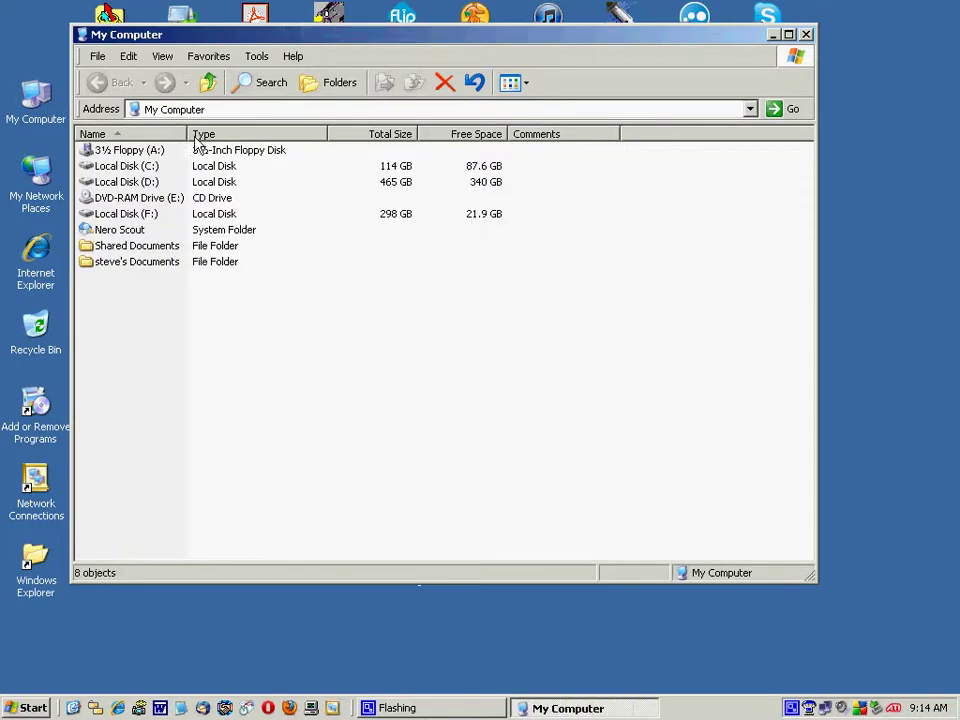
double_click(147, 214)
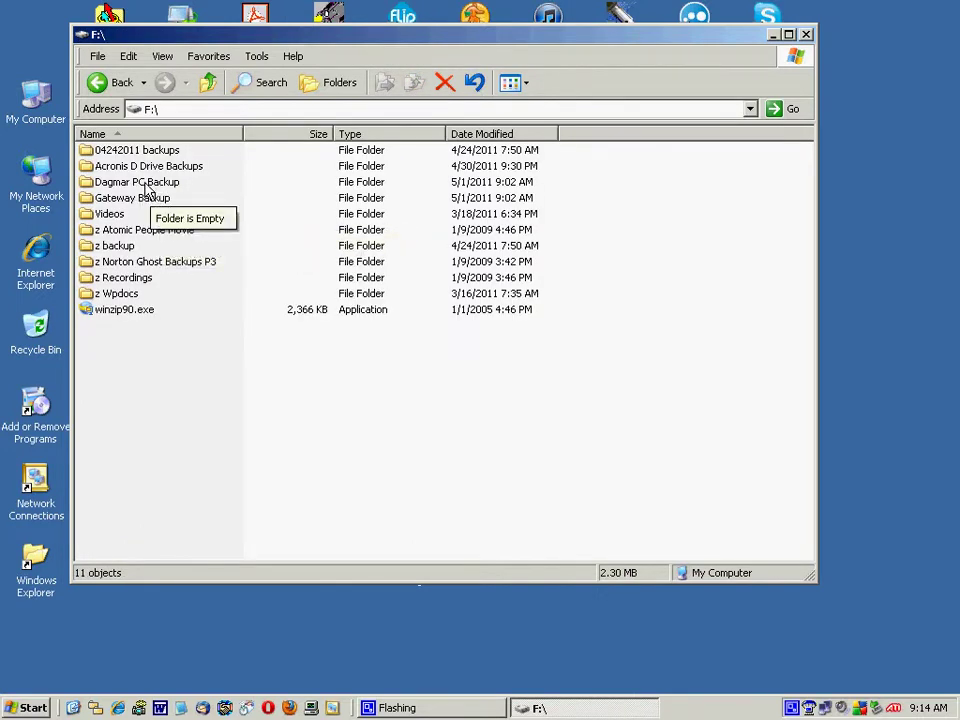
double_click(144, 183)
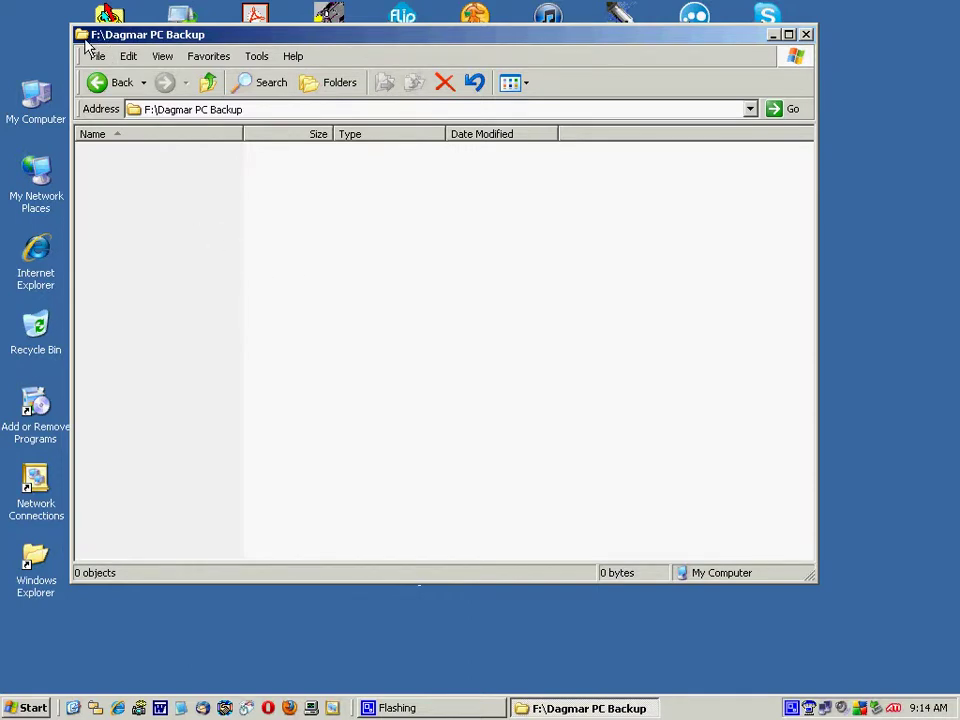
click(107, 88)
double_click(150, 200)
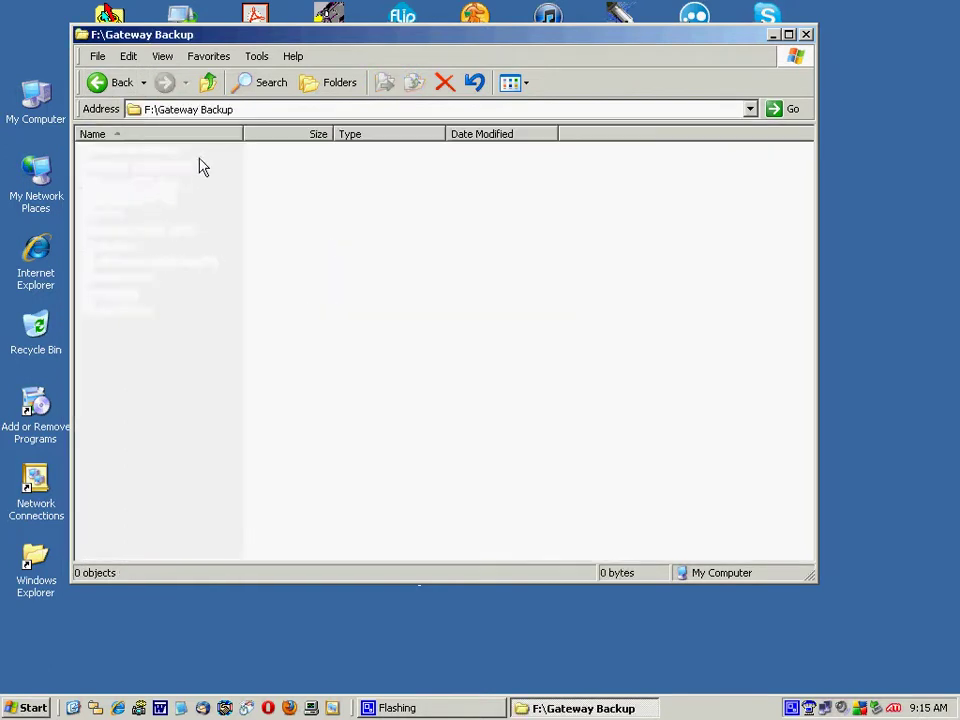
click(806, 34)
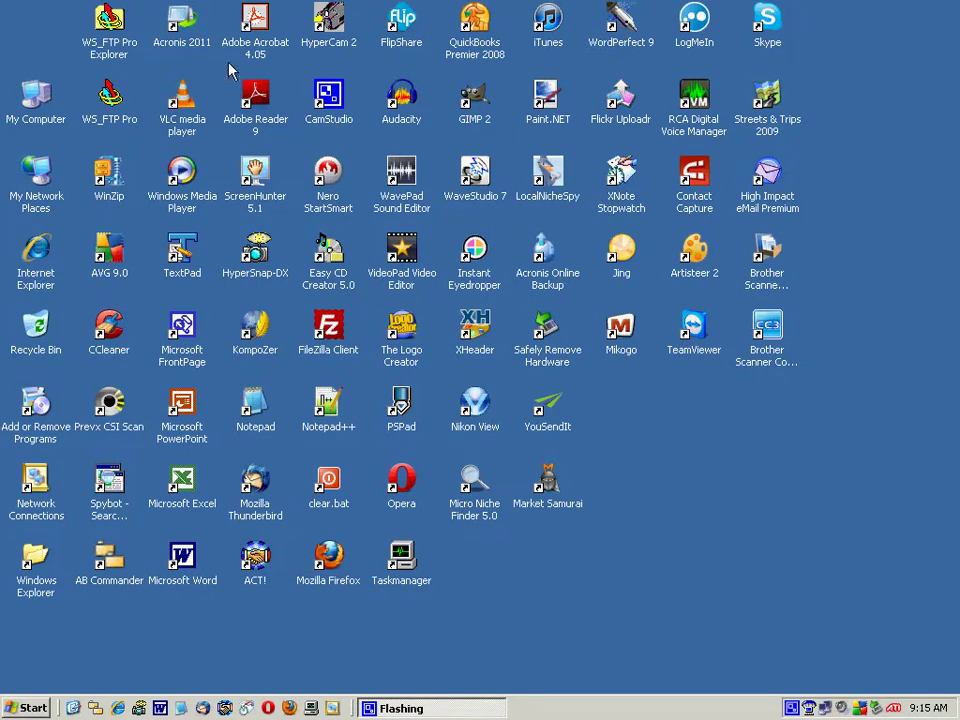
Step: Launch Acronis True Image Home 2011 and go to its main screen
click(177, 30)
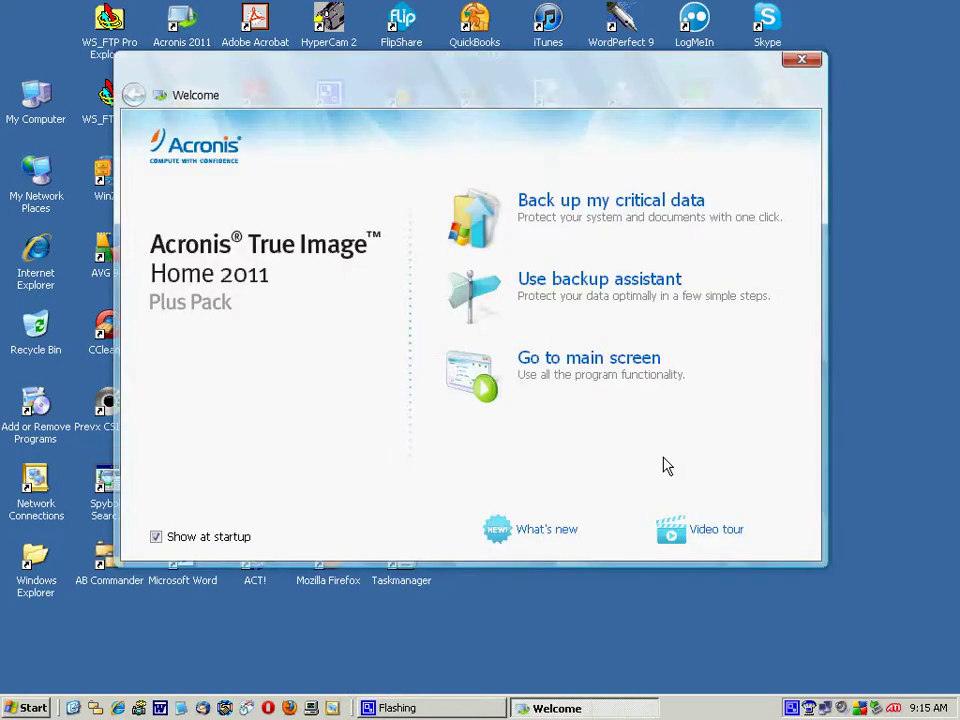
click(585, 377)
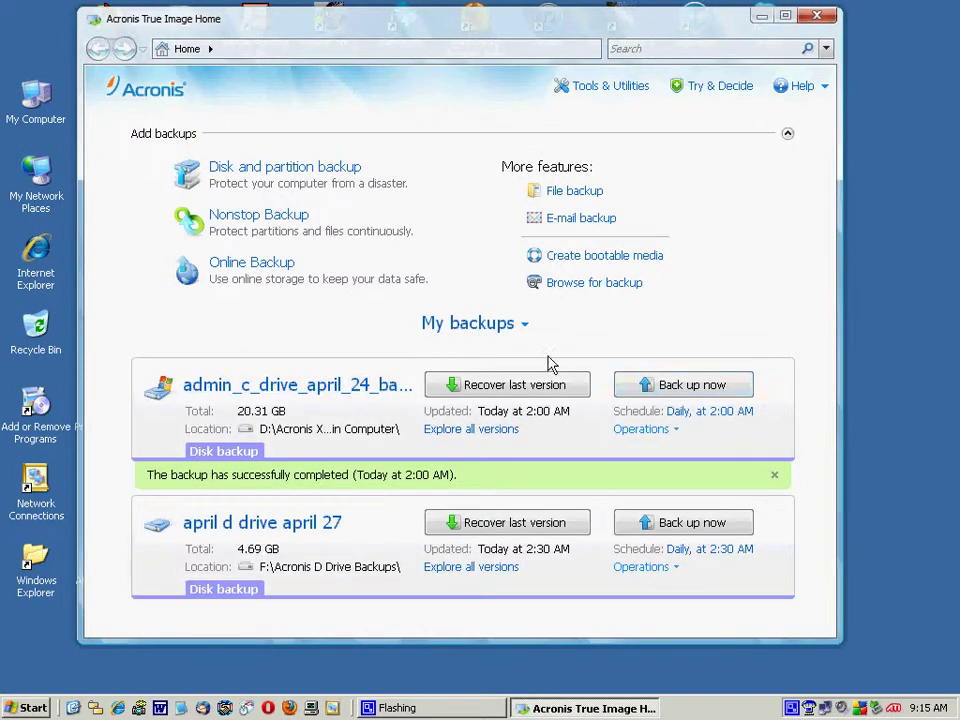
Step: Examine the additional operations available for the existing C drive backup
click(654, 438)
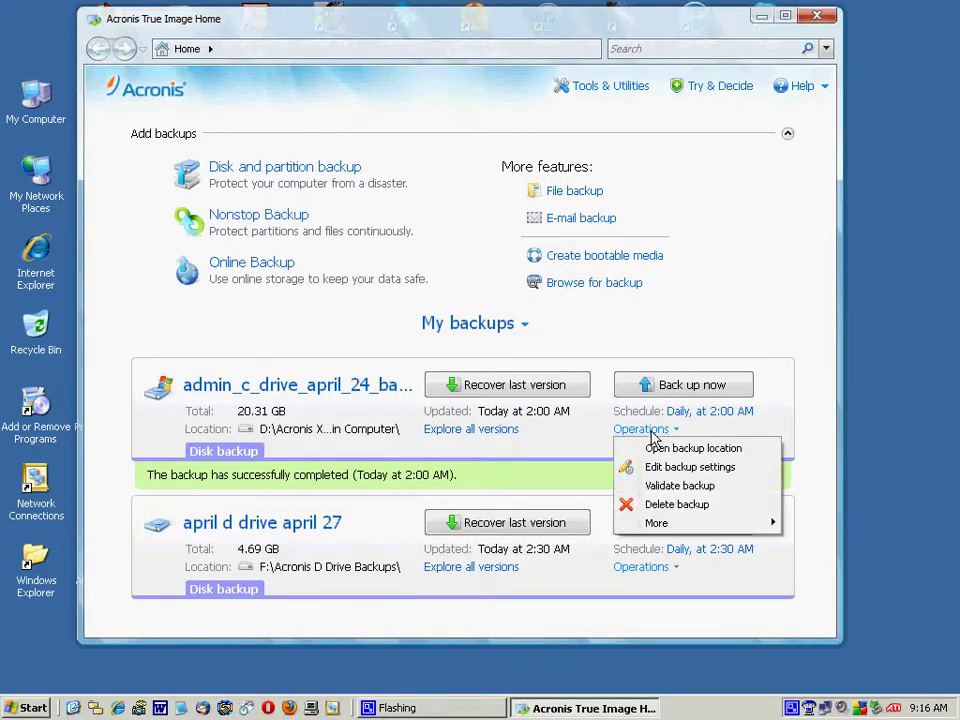
mouse_move(660, 532)
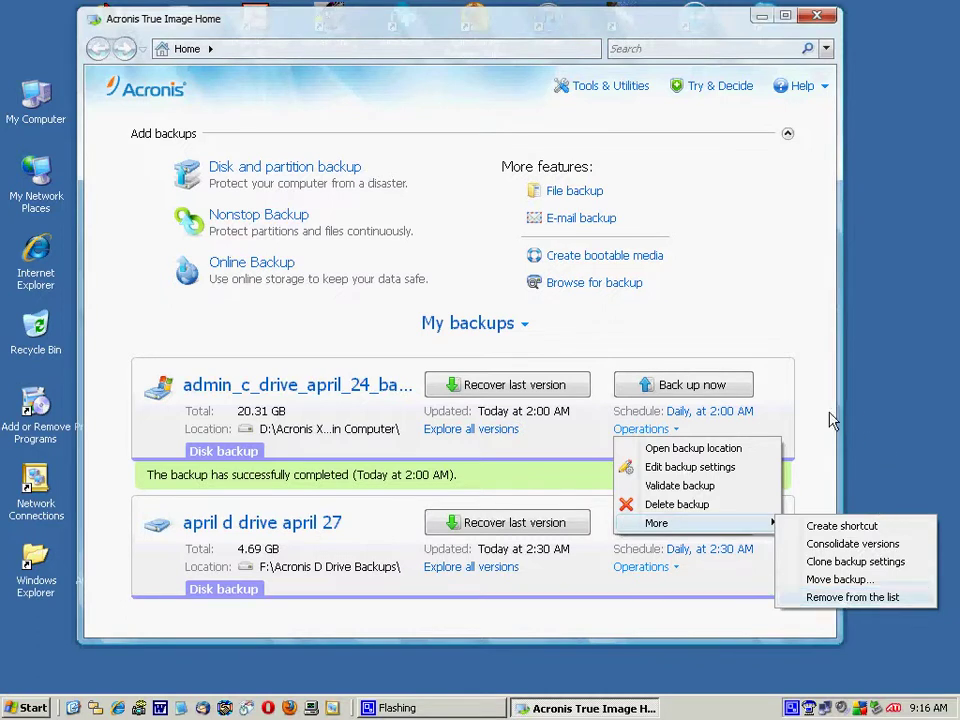
click(786, 296)
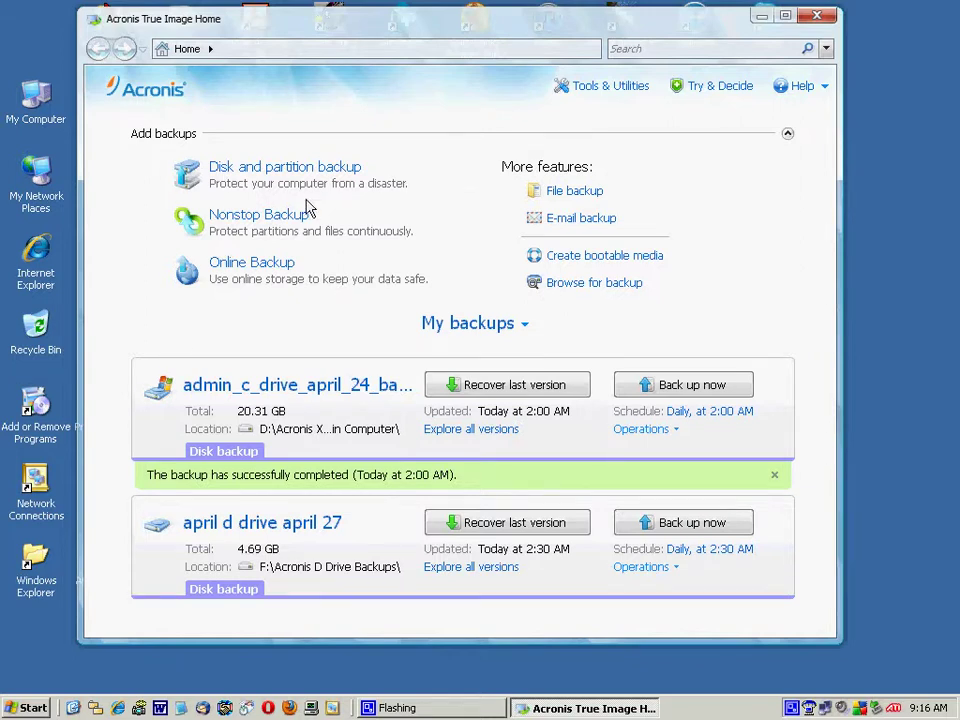
Step: Start a disk and partition backup of Local Disk (C:) and browse to F:\Gateway Backup as the destination
click(250, 172)
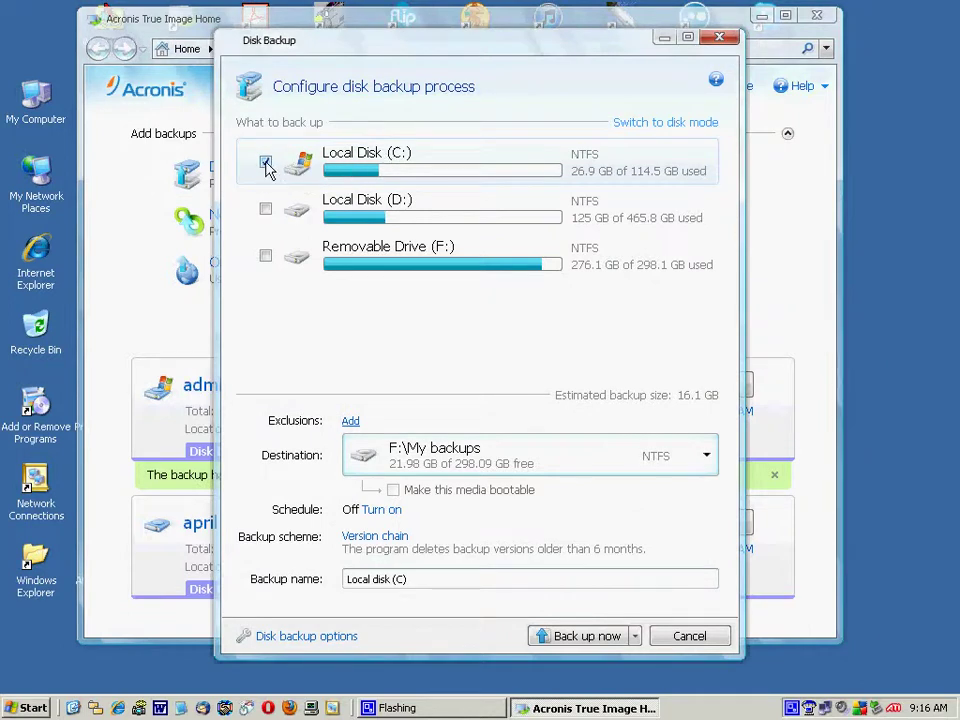
click(706, 458)
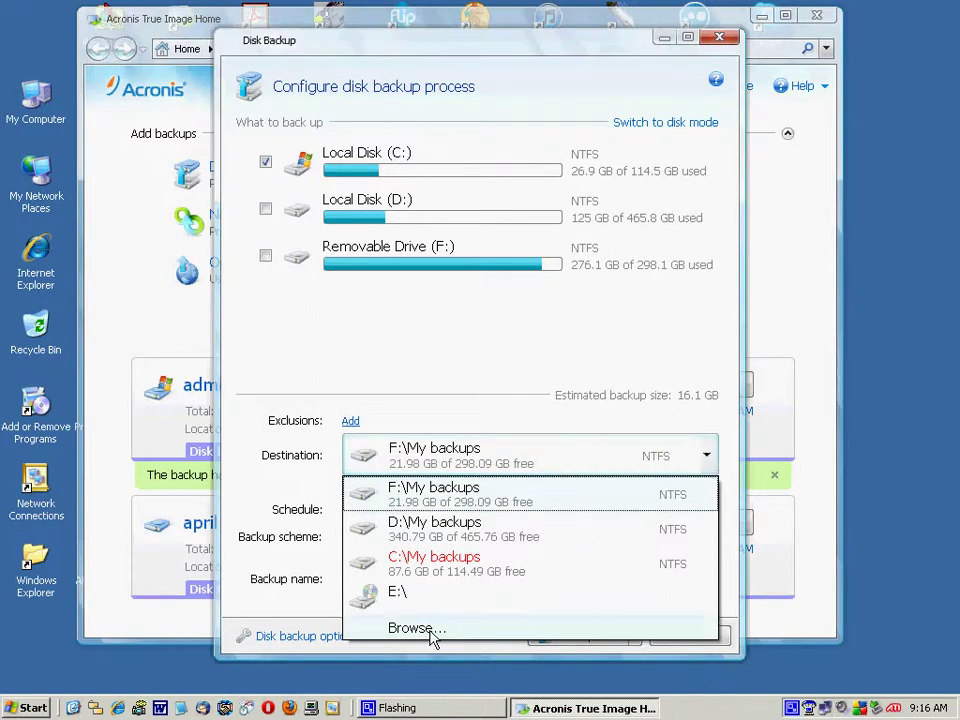
click(428, 630)
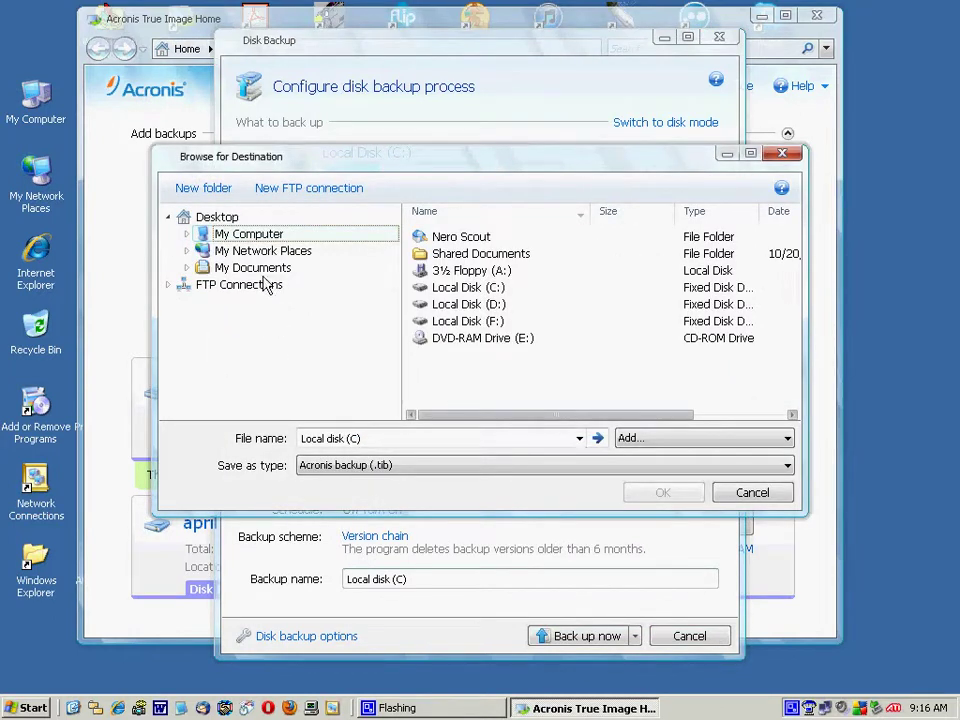
click(265, 252)
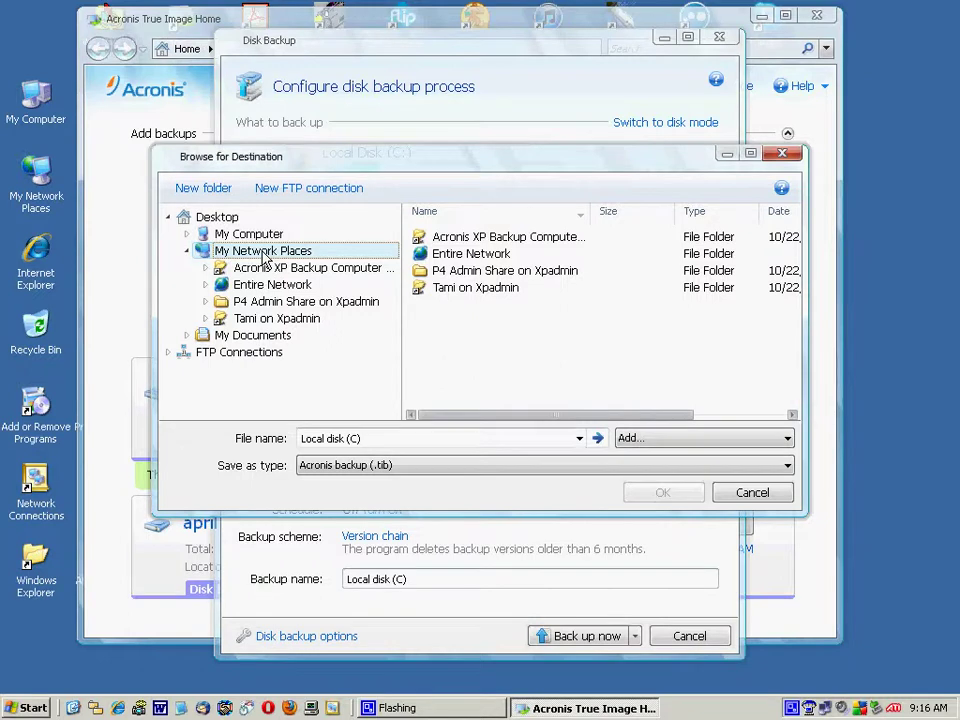
click(187, 251)
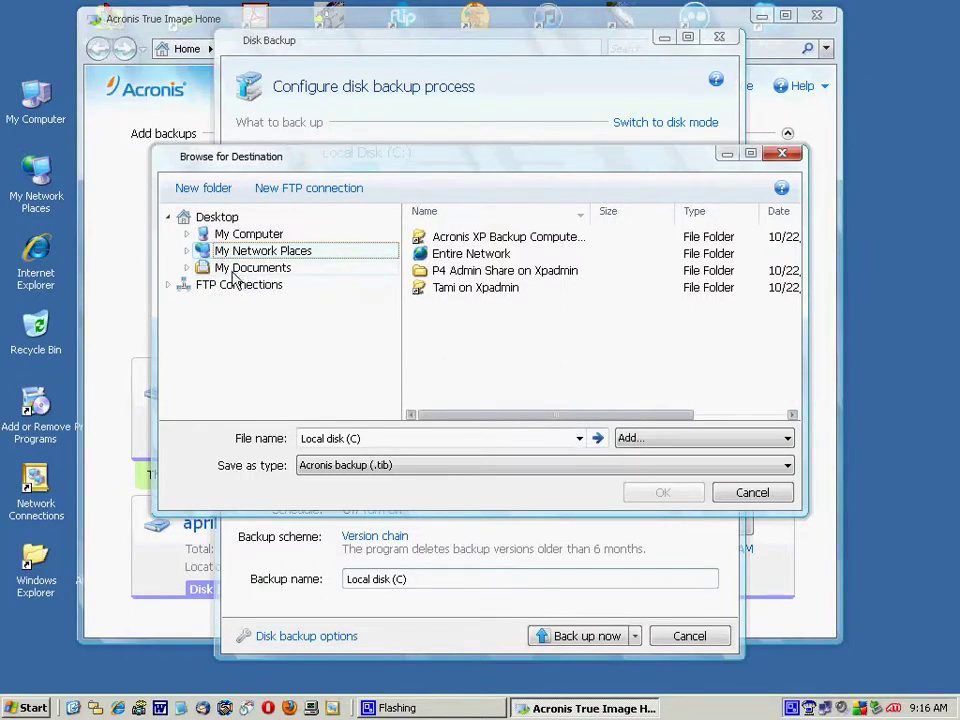
click(243, 236)
click(278, 337)
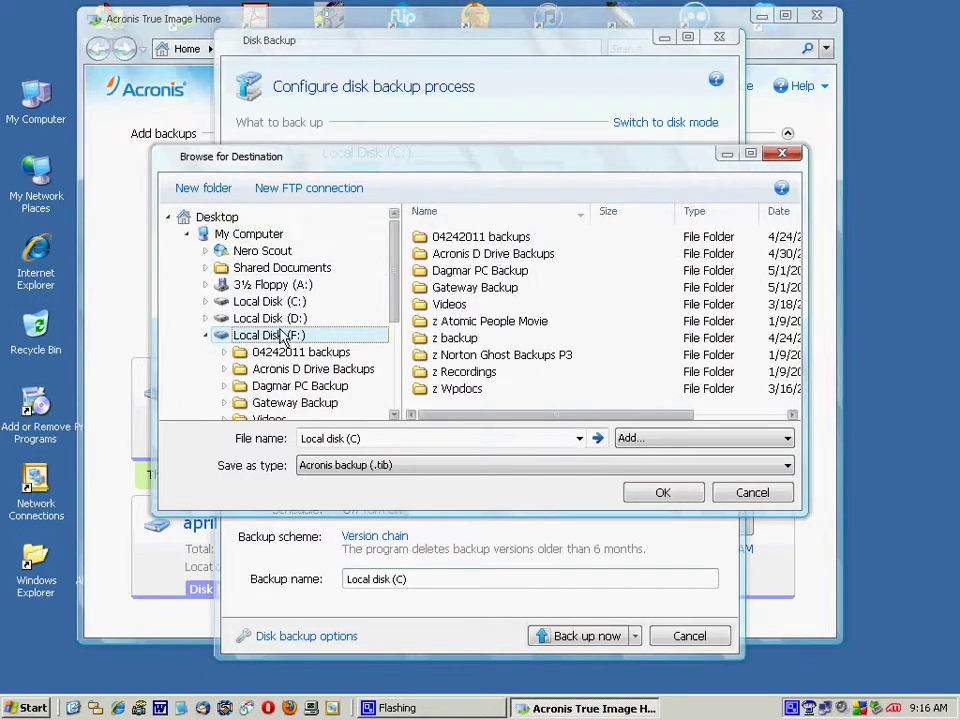
double_click(463, 287)
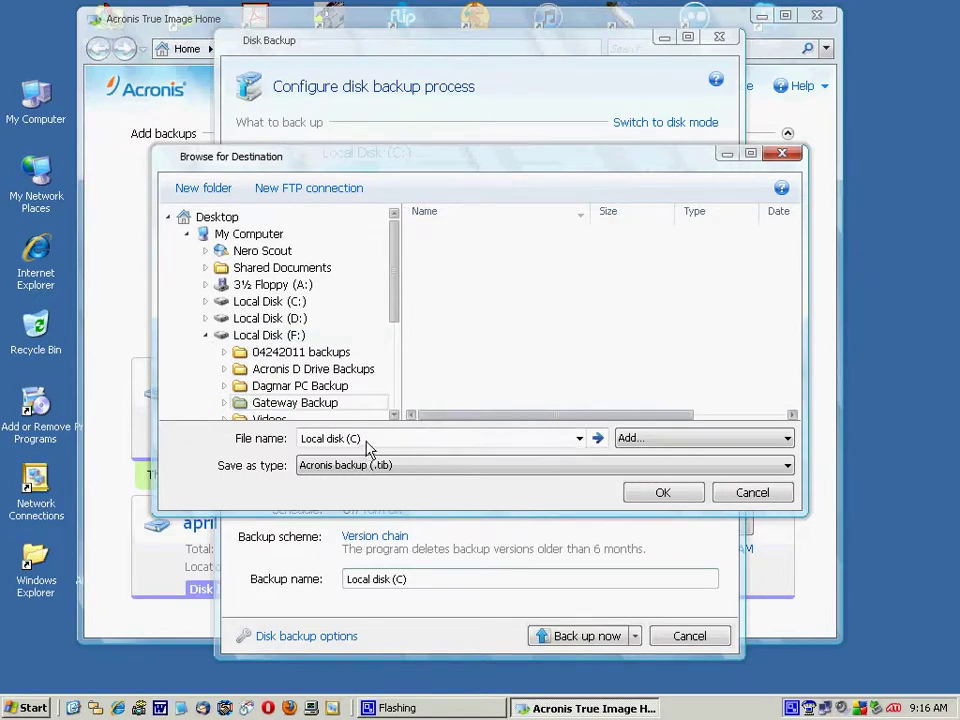
Step: Name the backup file "c drive gateway may" and confirm the destination
drag(366, 443, 272, 446)
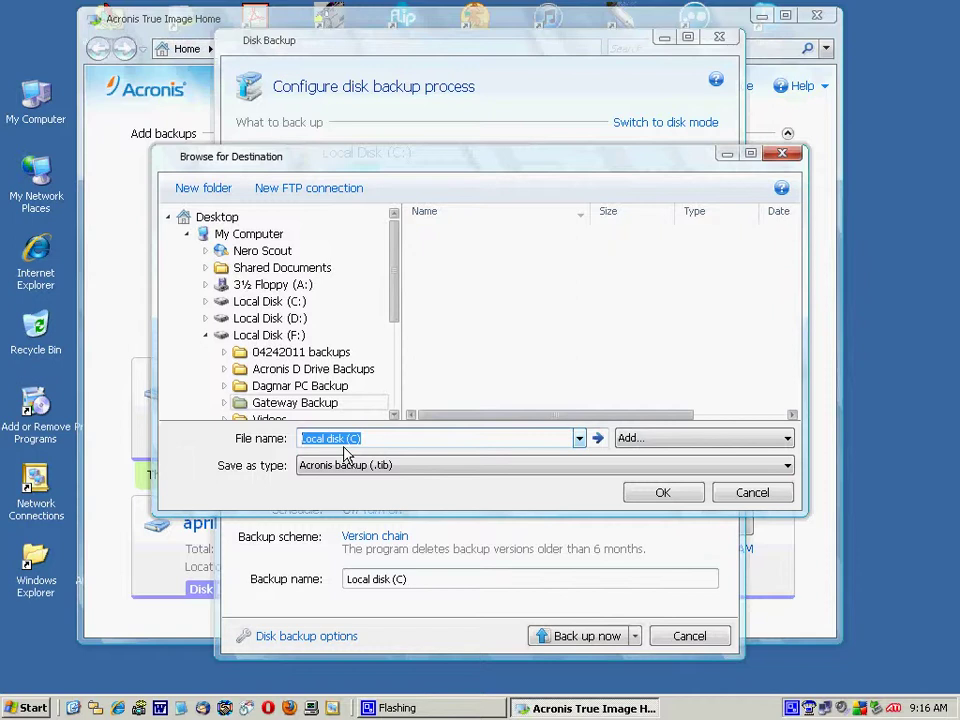
text(c drive gateway may)
click(665, 496)
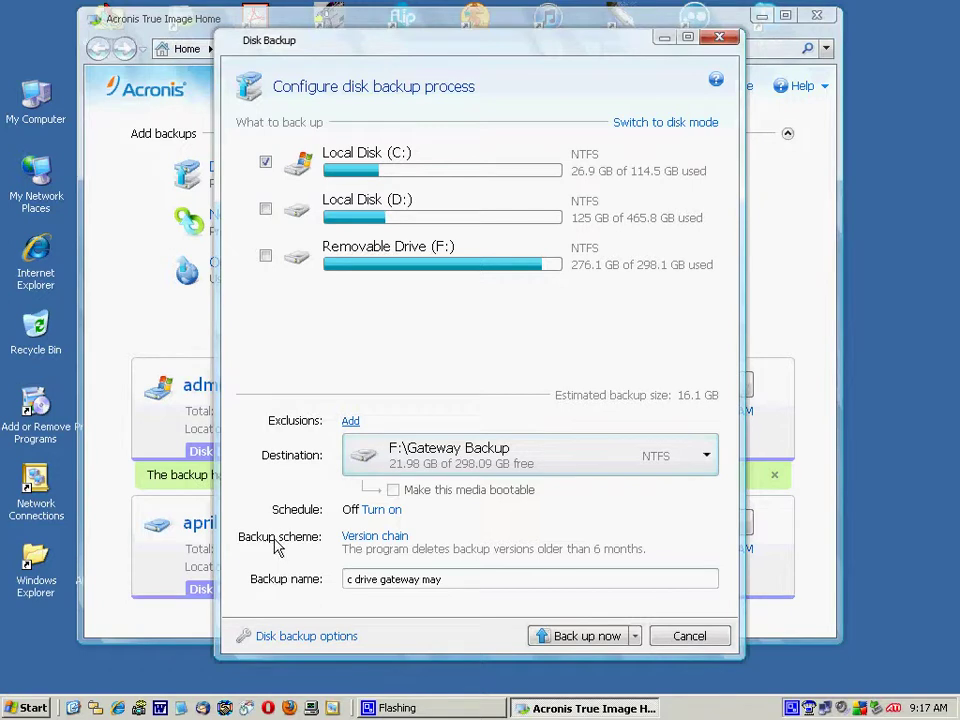
Step: Set the backup scheme to a custom scheme with the Incremental backup method
click(378, 537)
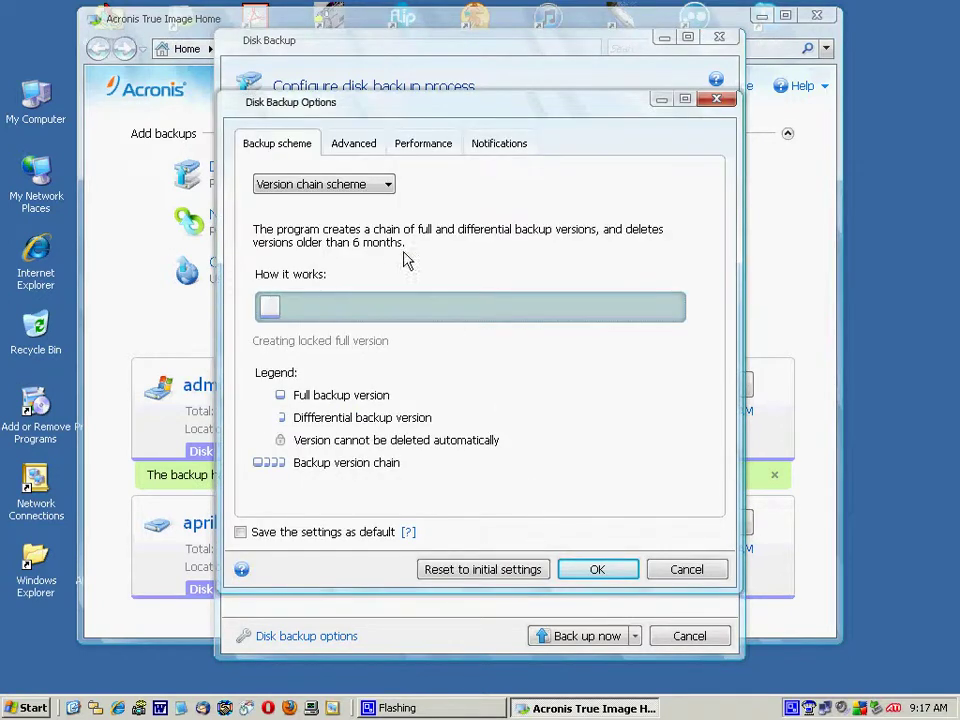
click(388, 188)
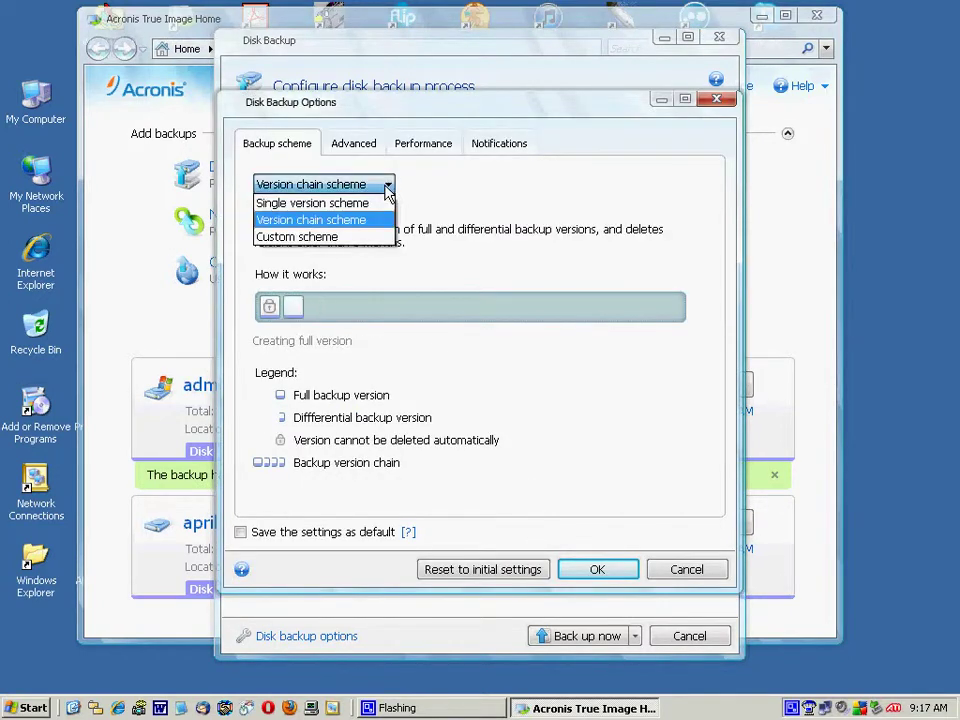
click(354, 238)
click(480, 234)
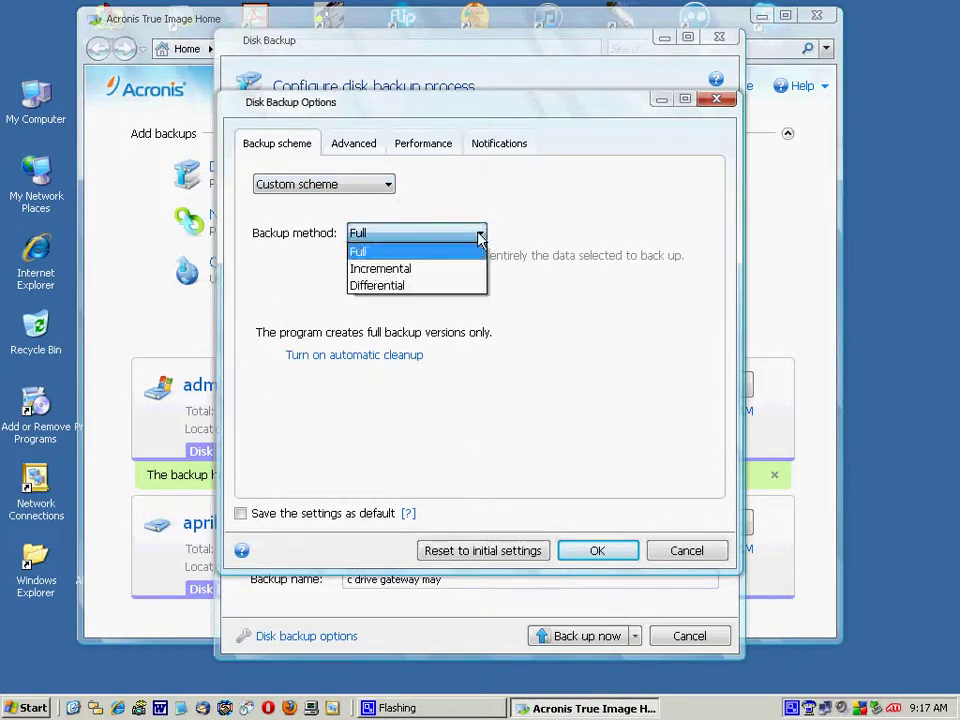
click(460, 270)
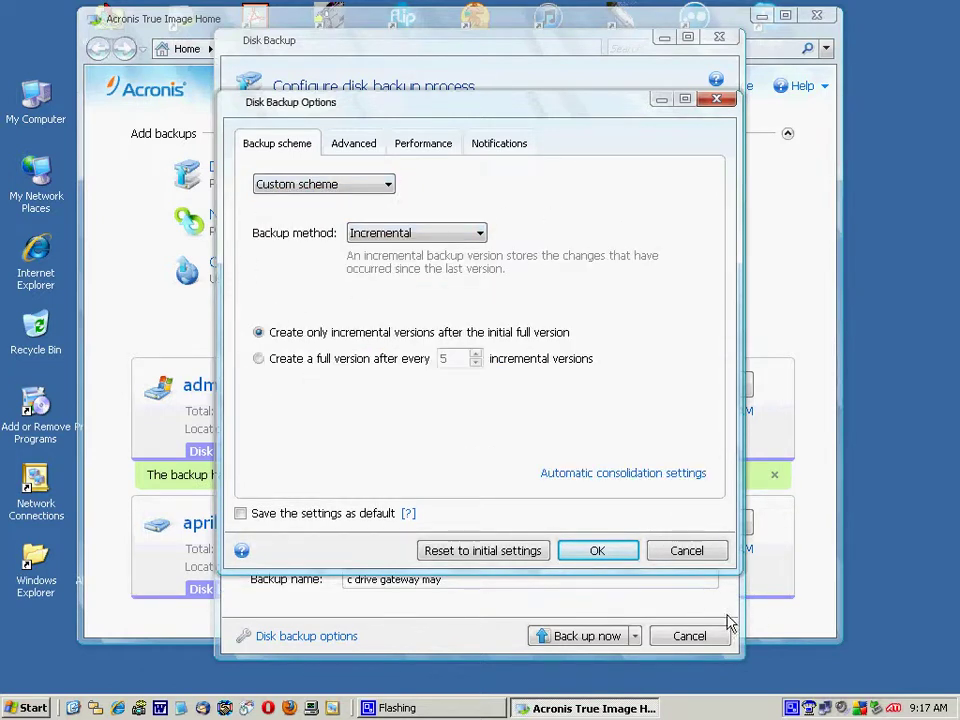
click(609, 551)
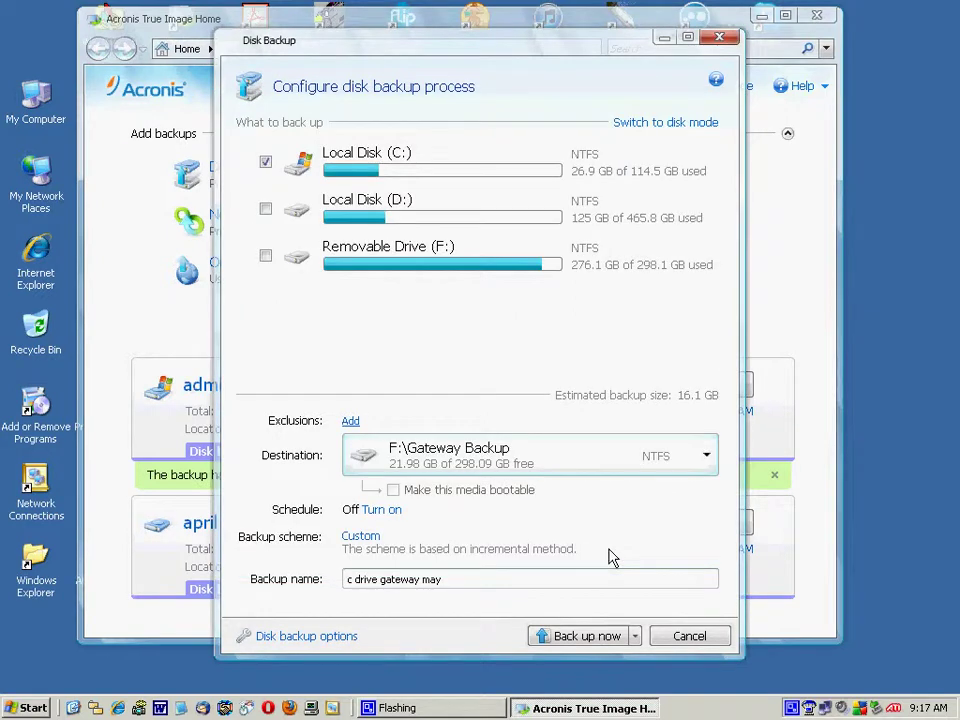
Step: Turn on a daily schedule for the backup that starts at 3:00 AM
click(384, 512)
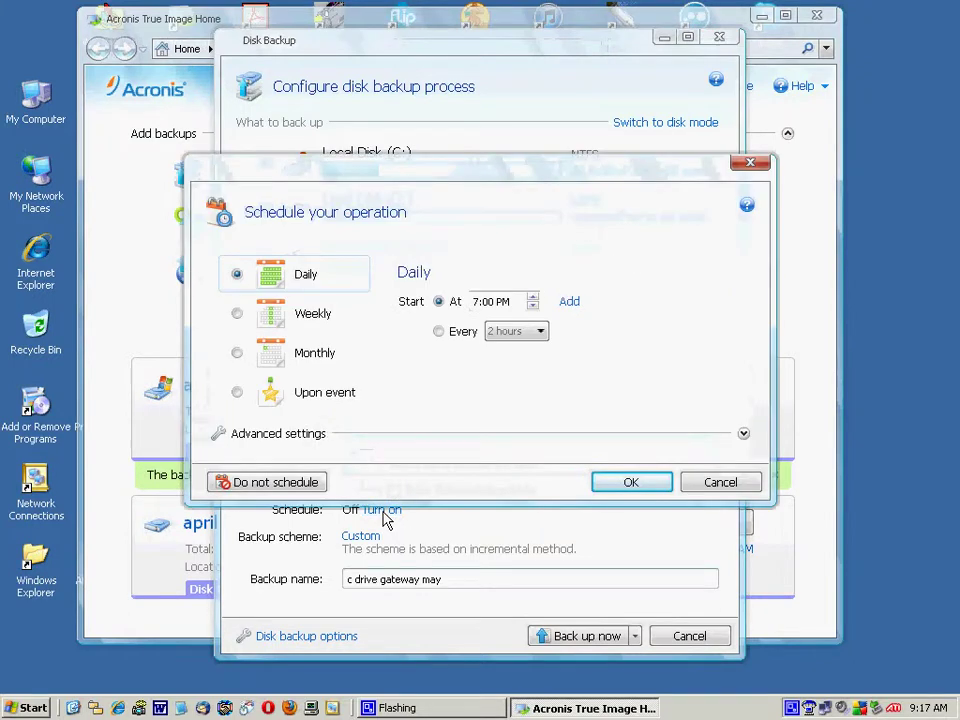
click(479, 303)
text(3)
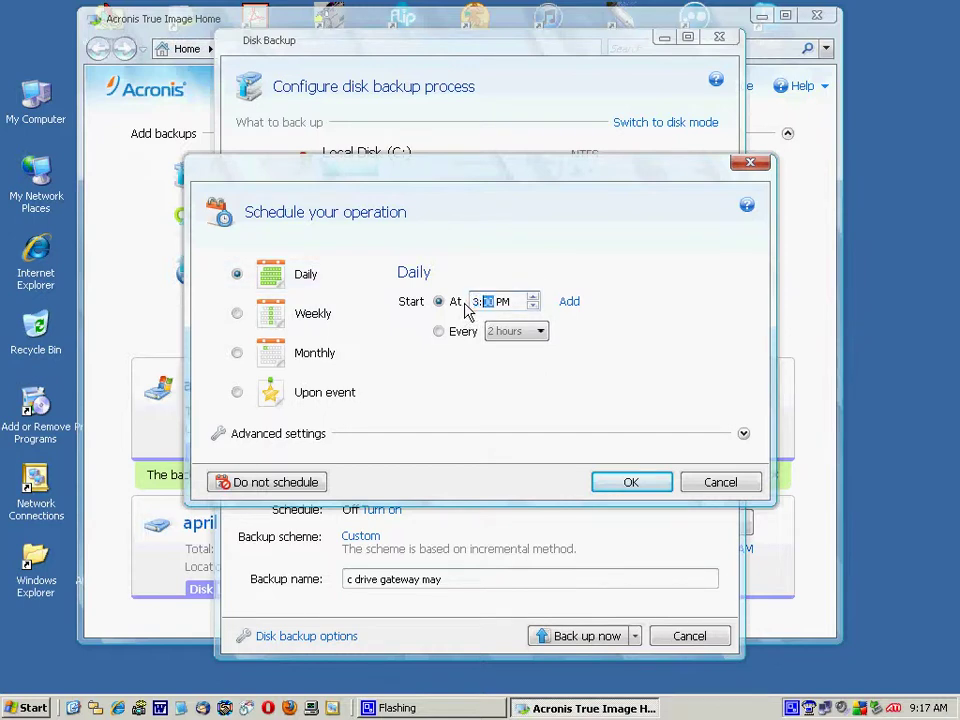
click(502, 302)
click(534, 307)
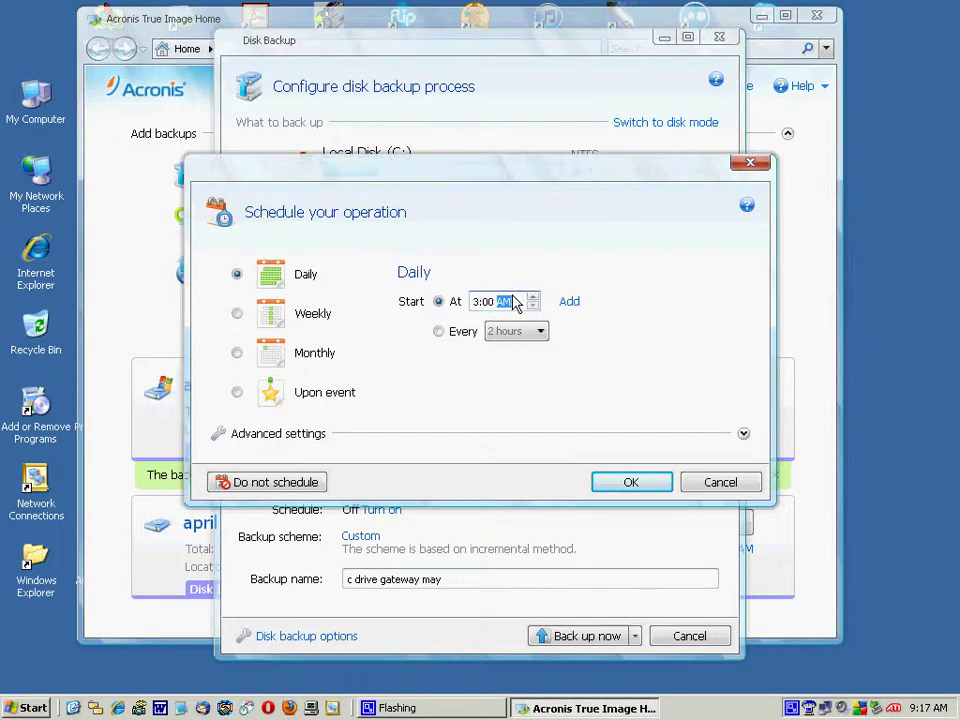
Step: Disable running missed backups at system startup in the advanced schedule settings, and save the backup with the Later start option
click(267, 443)
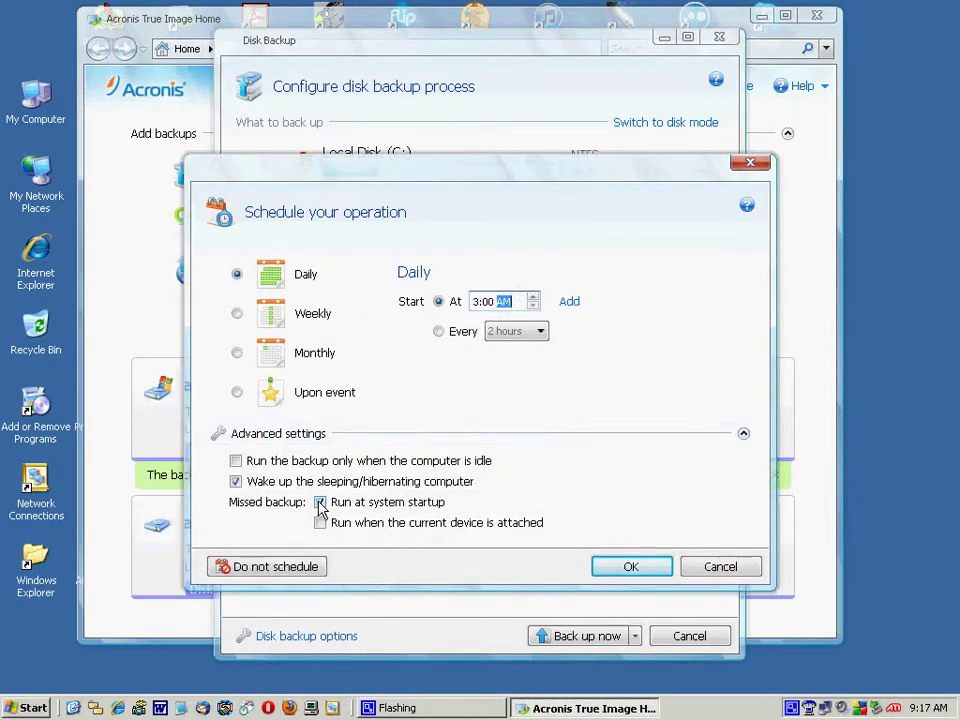
click(320, 504)
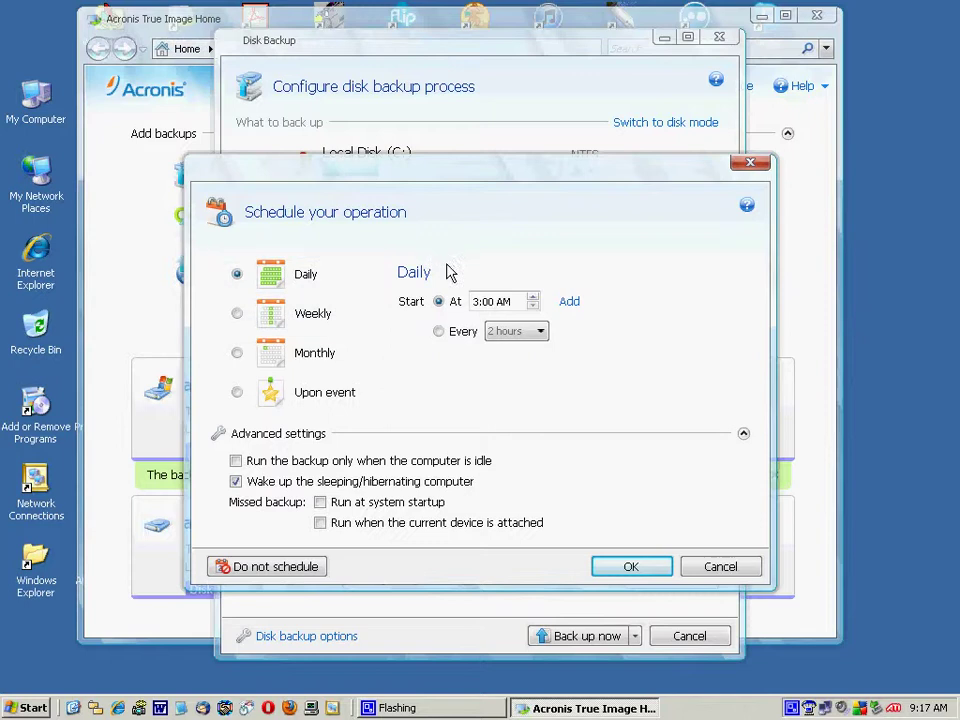
click(629, 567)
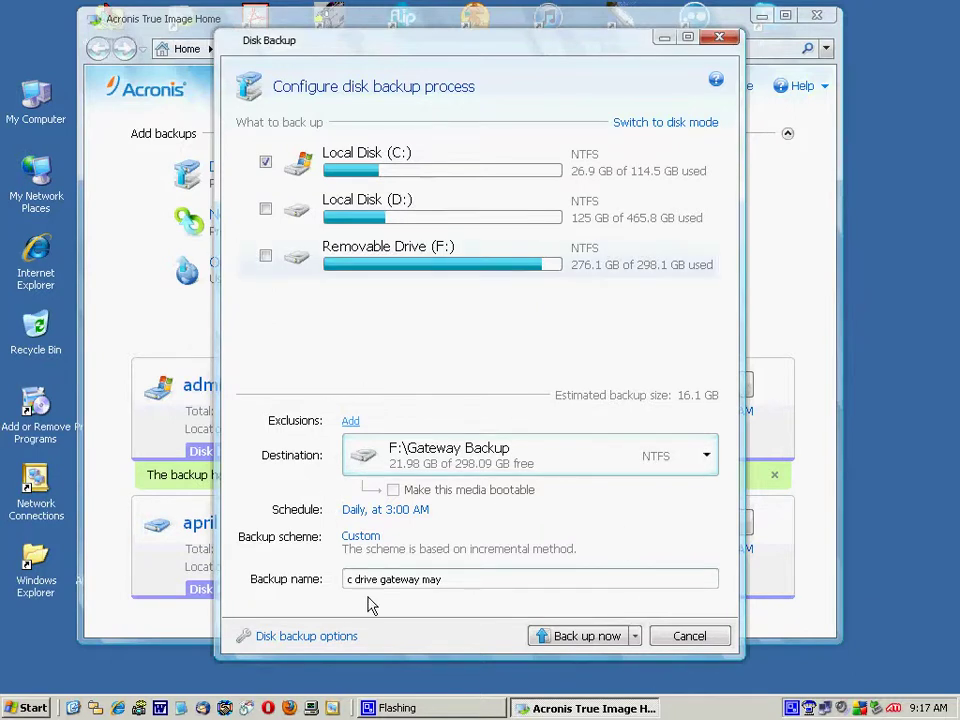
click(635, 640)
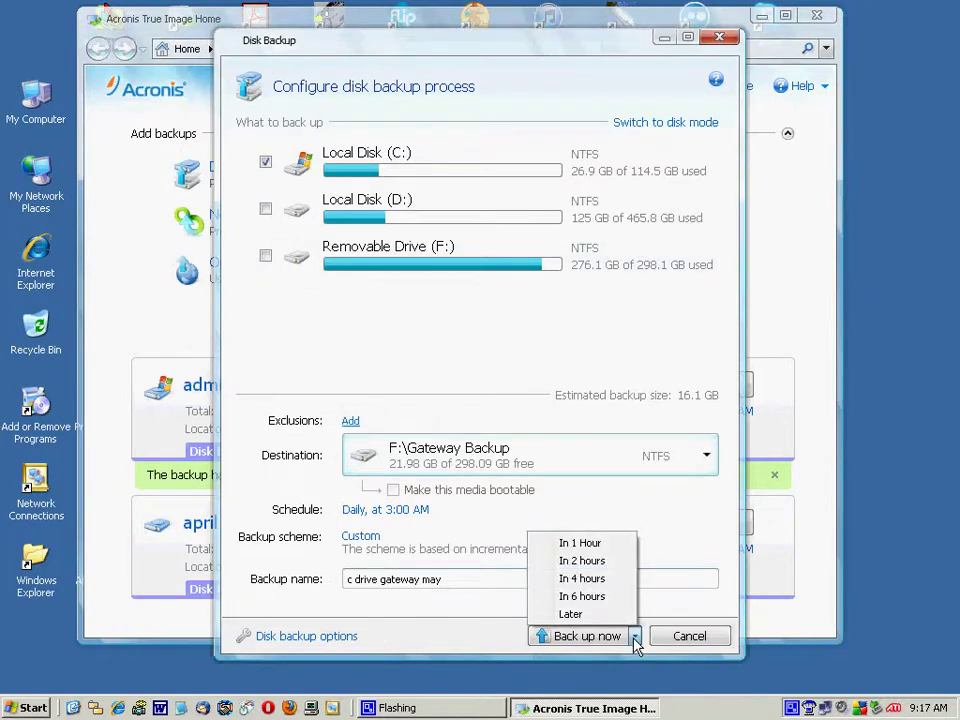
click(570, 616)
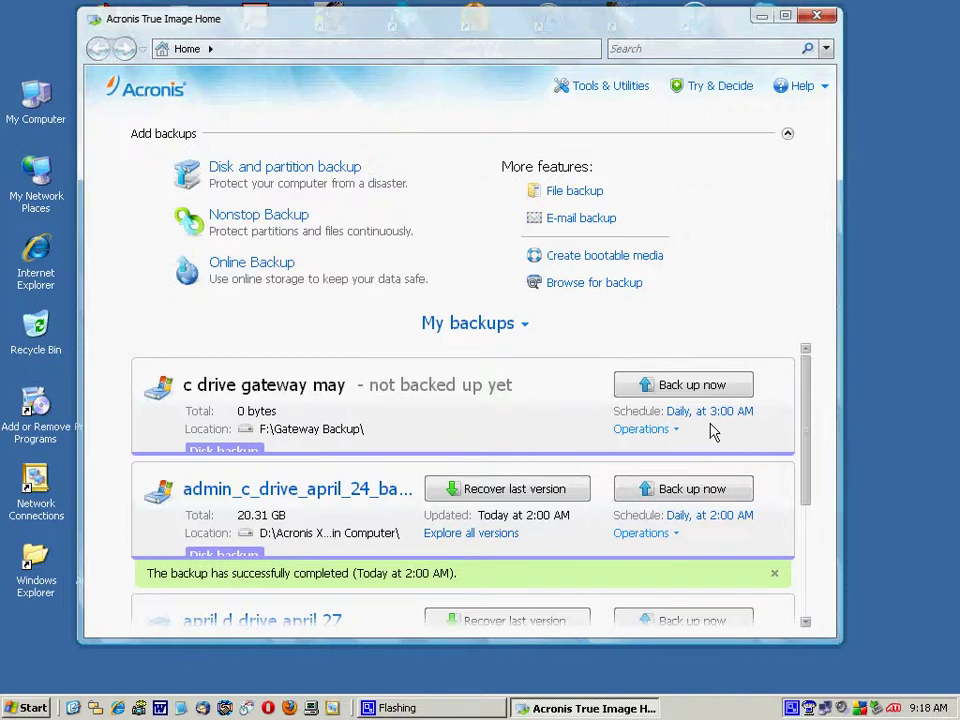
Step: Remove the "c drive gateway may" backup from the My backups list
click(674, 432)
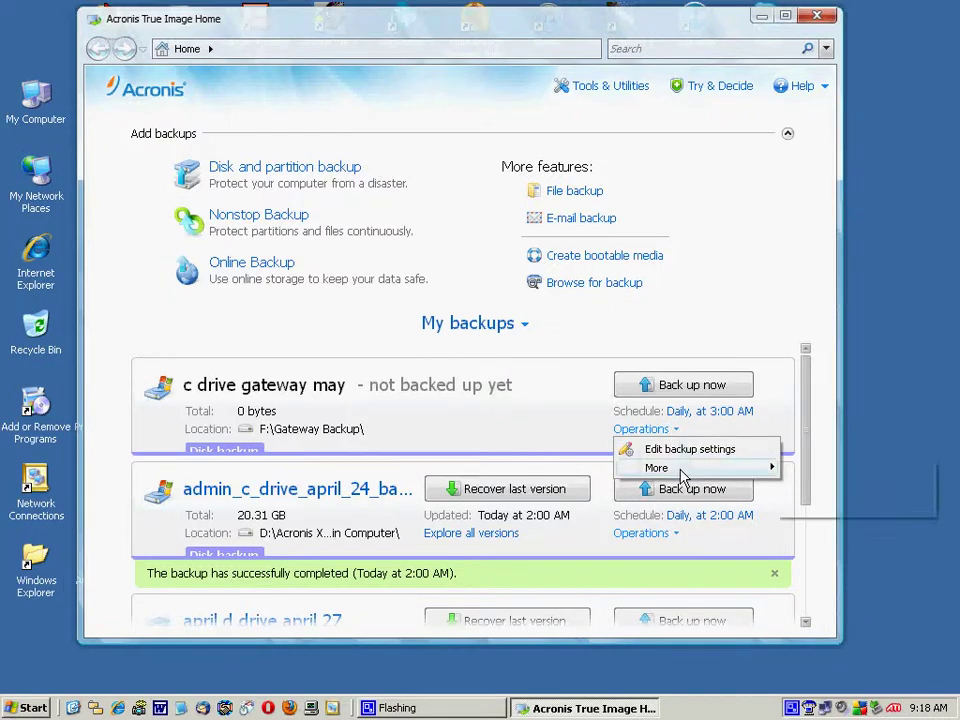
mouse_move(766, 468)
click(826, 507)
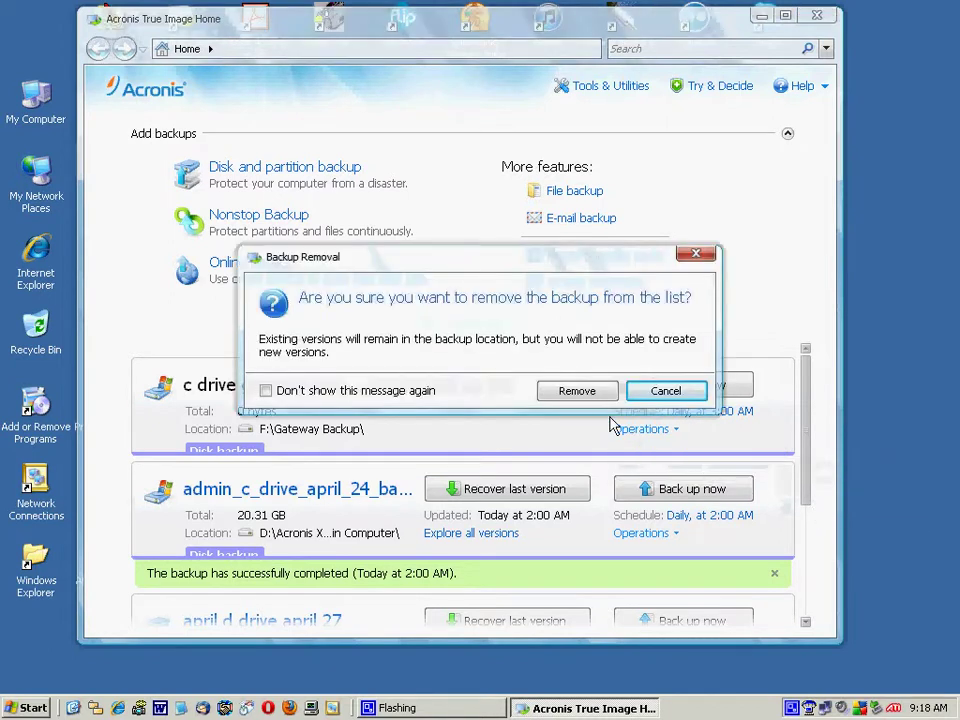
click(582, 392)
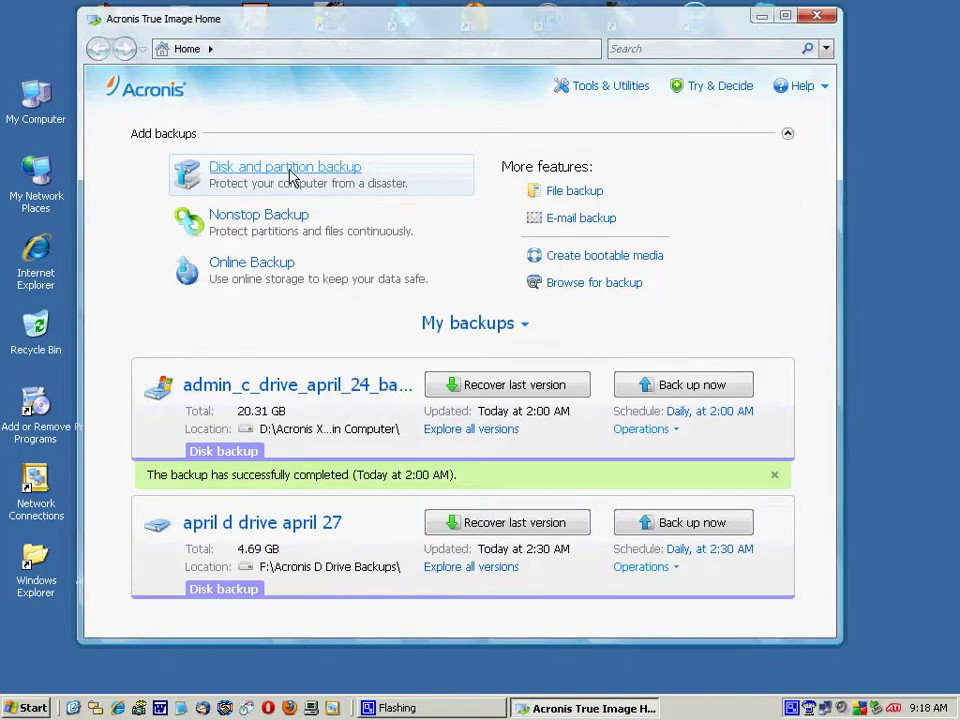
Step: Examine the Microsoft Windows Network locations available as destination for a new disk and partition backup, and discard that backup
click(290, 177)
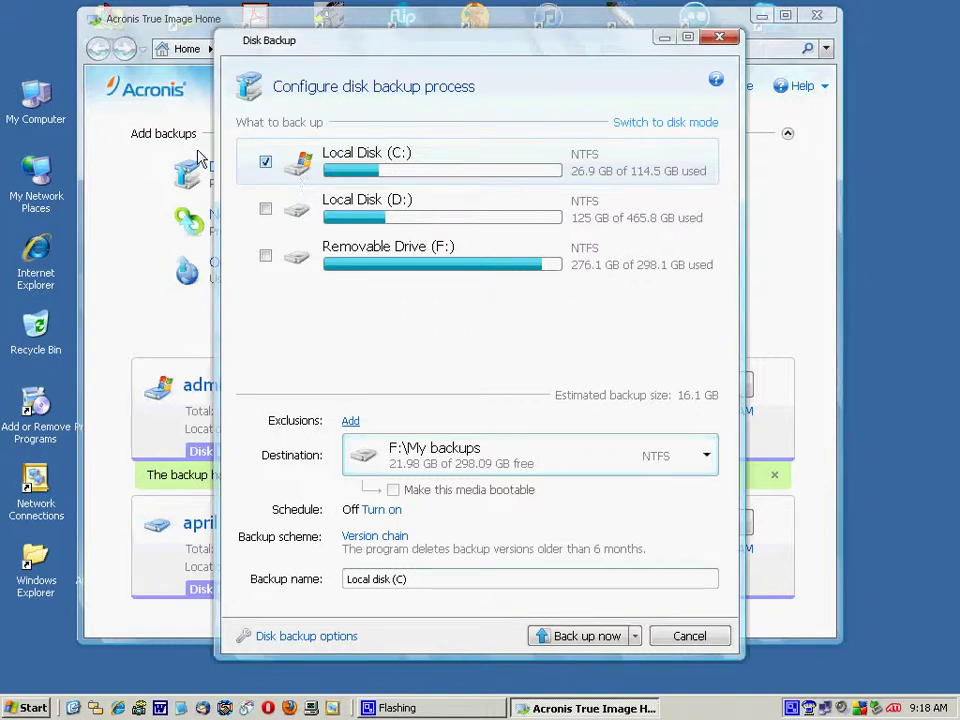
click(705, 457)
click(446, 630)
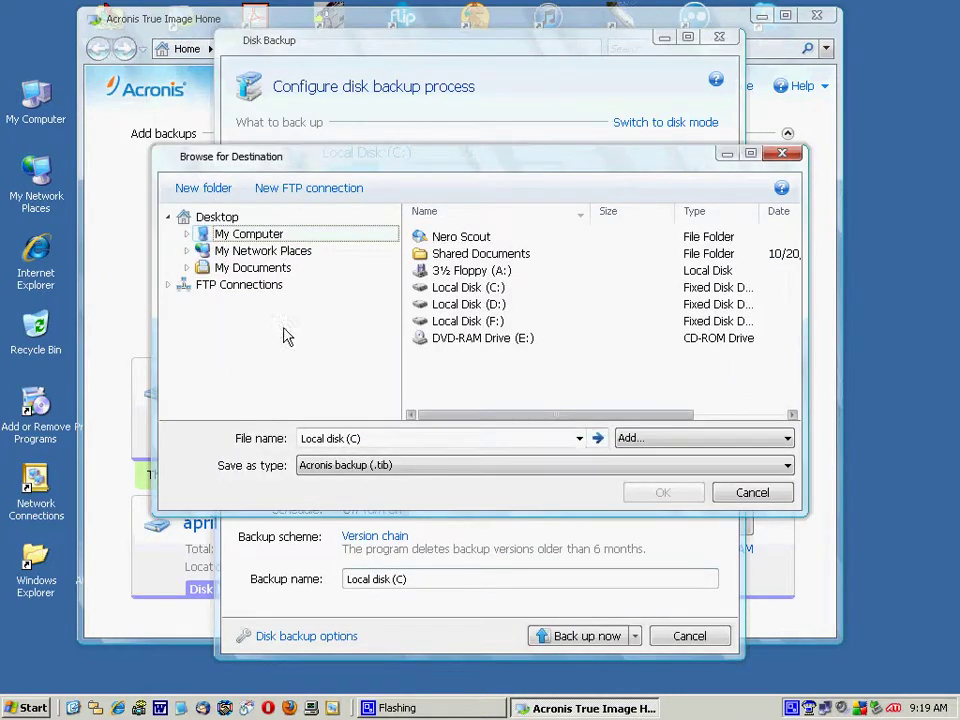
click(265, 252)
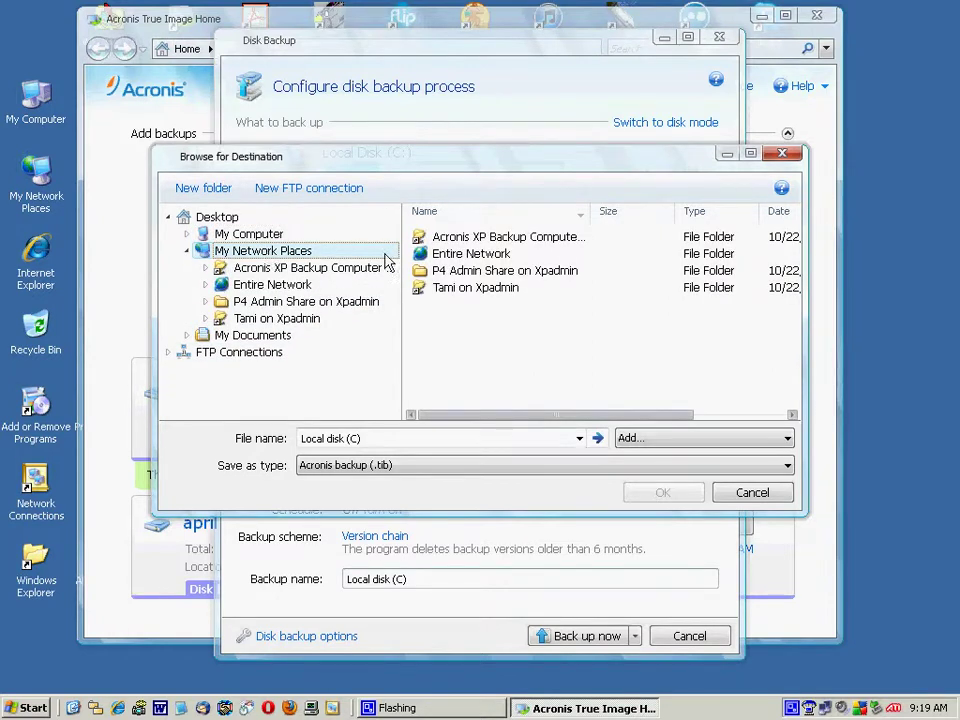
double_click(447, 253)
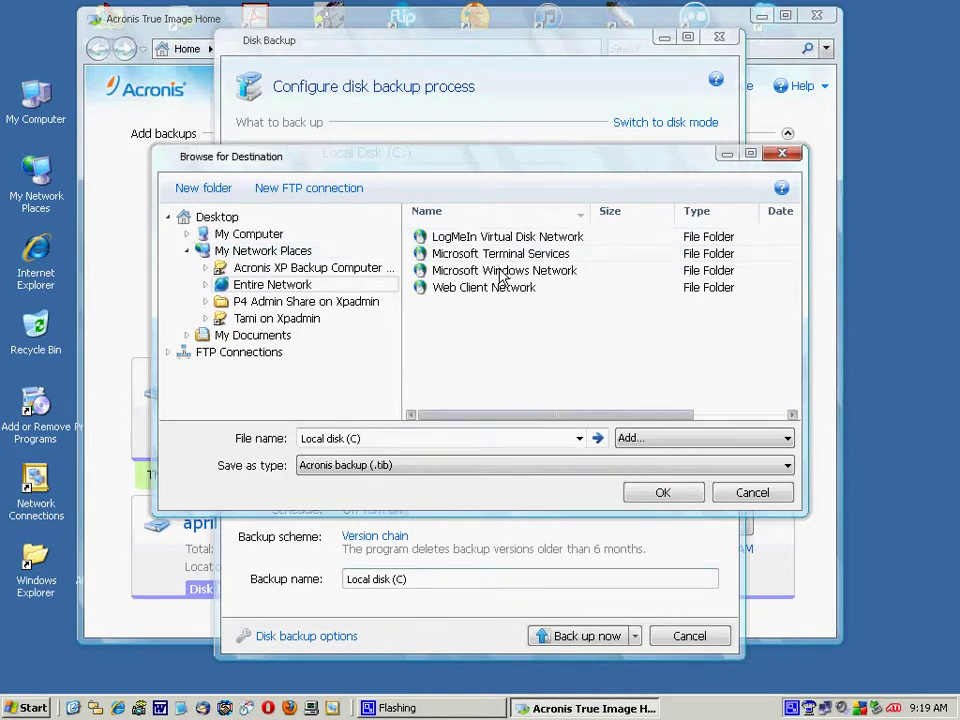
double_click(500, 271)
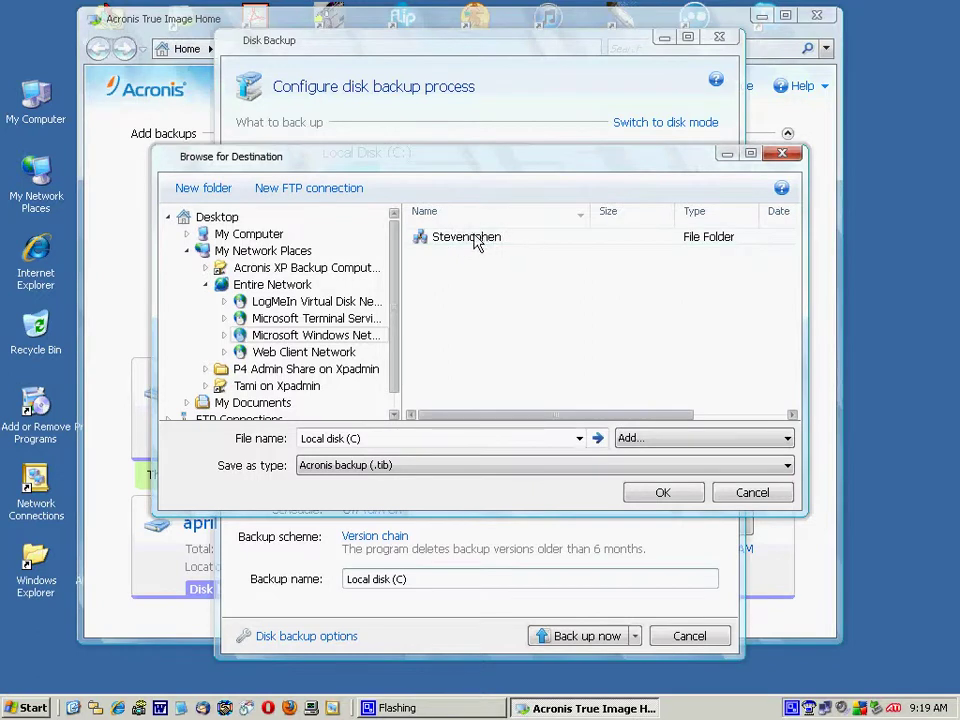
double_click(476, 240)
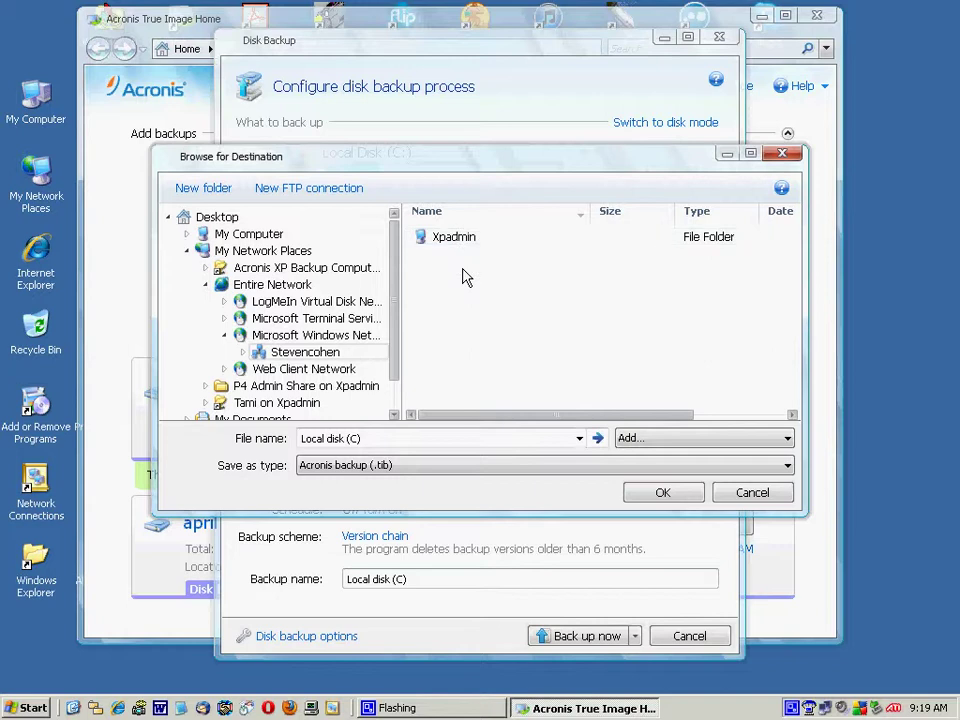
click(752, 493)
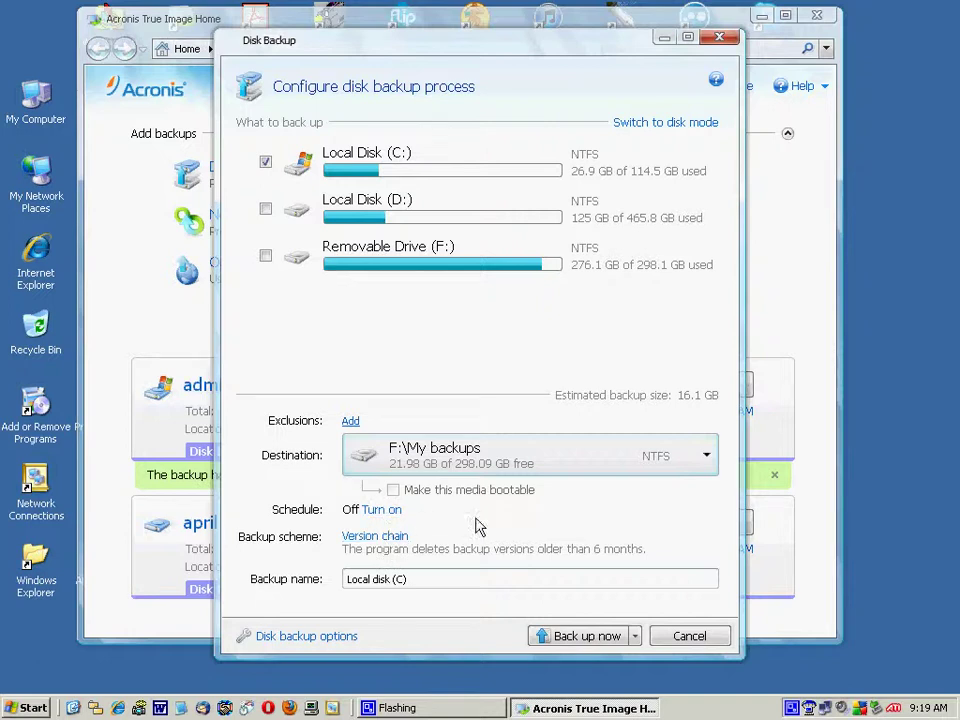
click(634, 636)
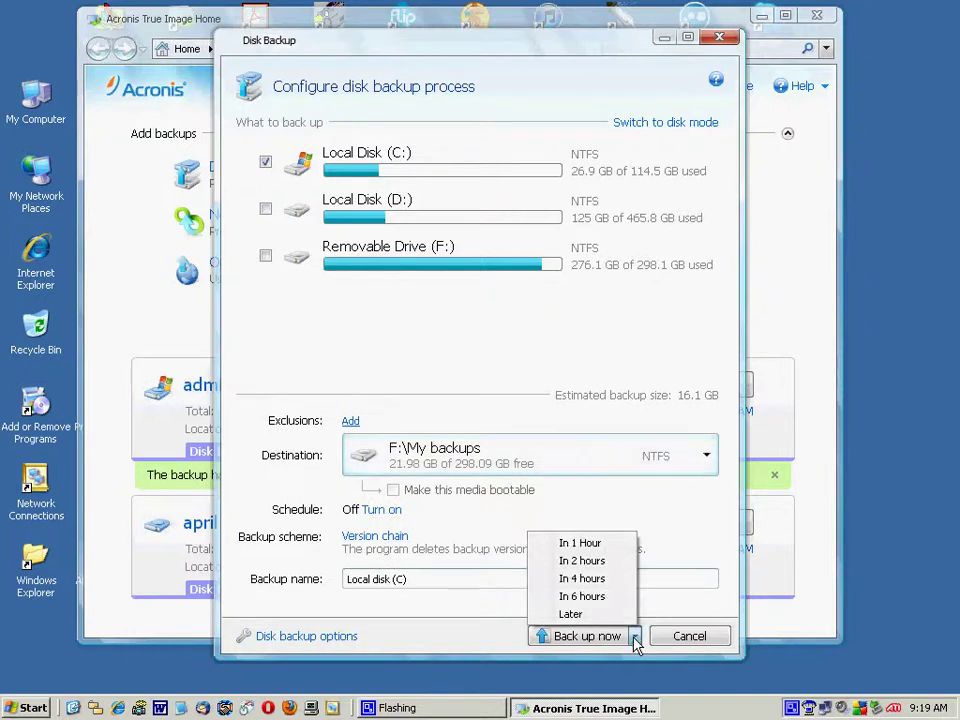
click(688, 638)
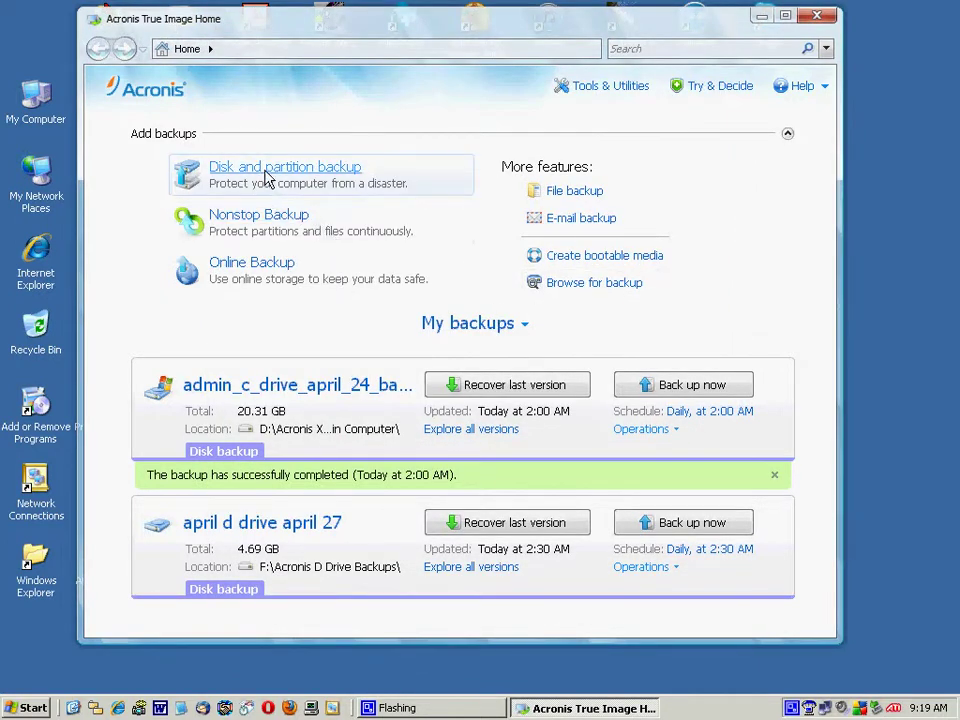
Step: Check the configuration of a new disk backup with Local Disk (D:) selected instead of Local Disk (C:), and close it without saving
click(328, 174)
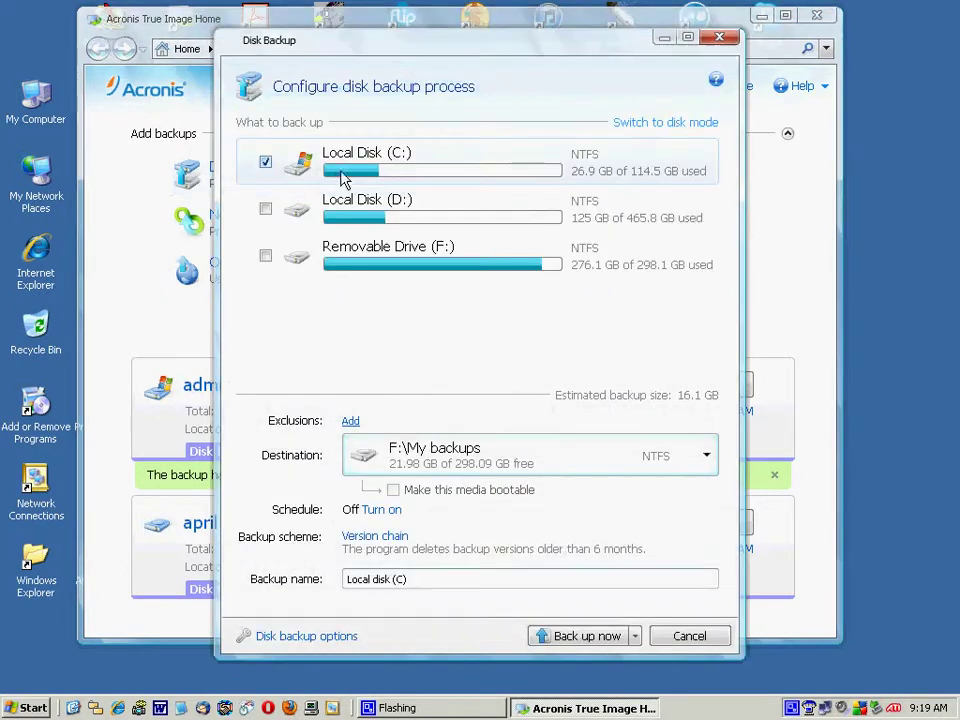
click(265, 161)
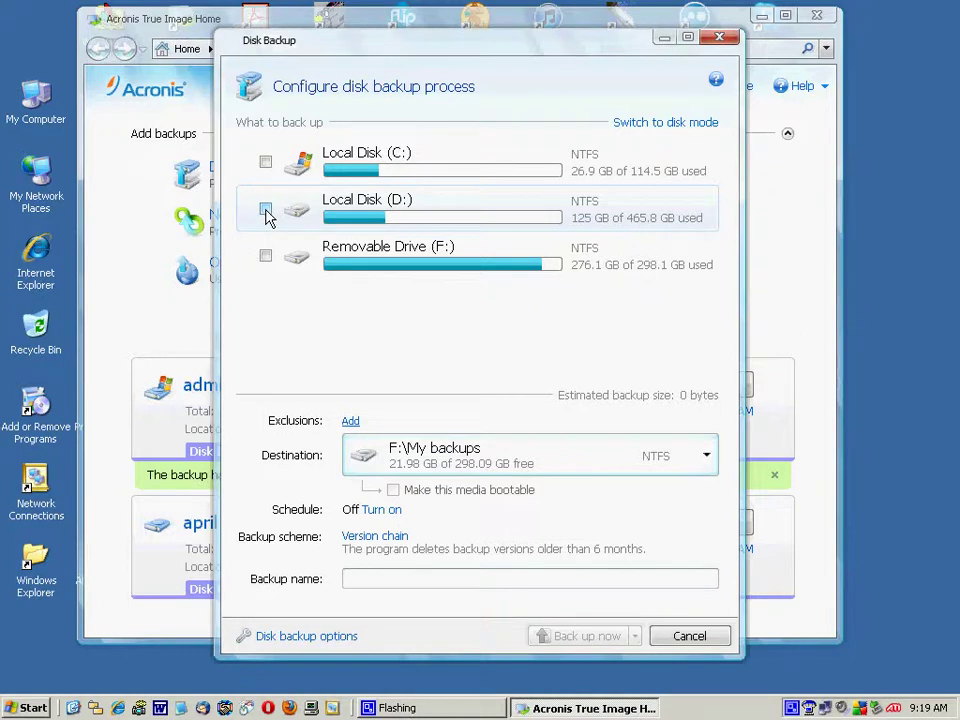
click(266, 210)
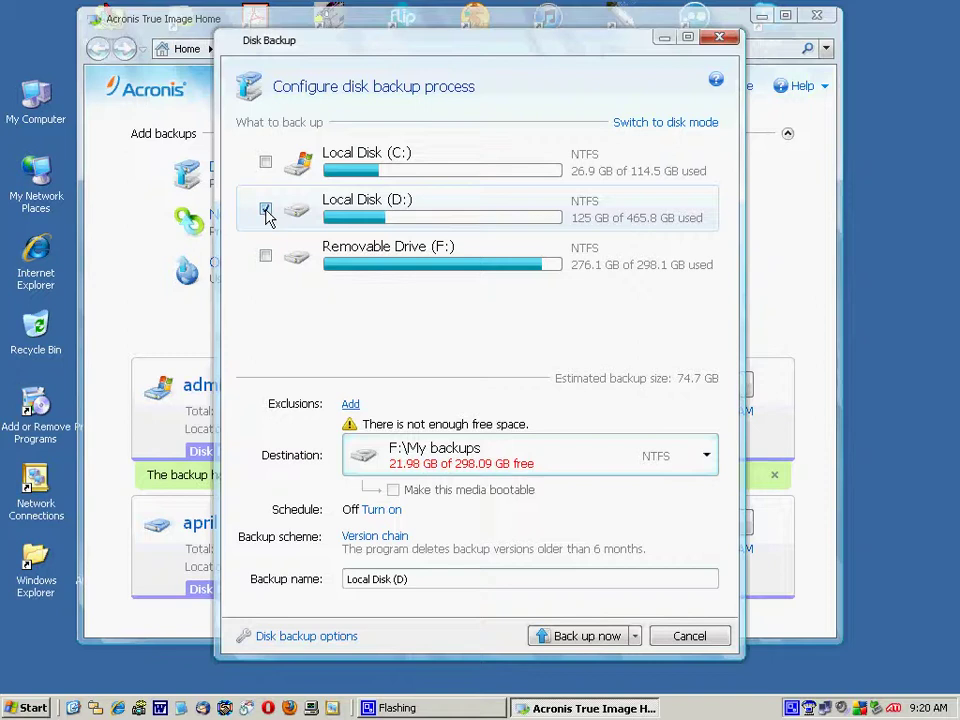
click(689, 636)
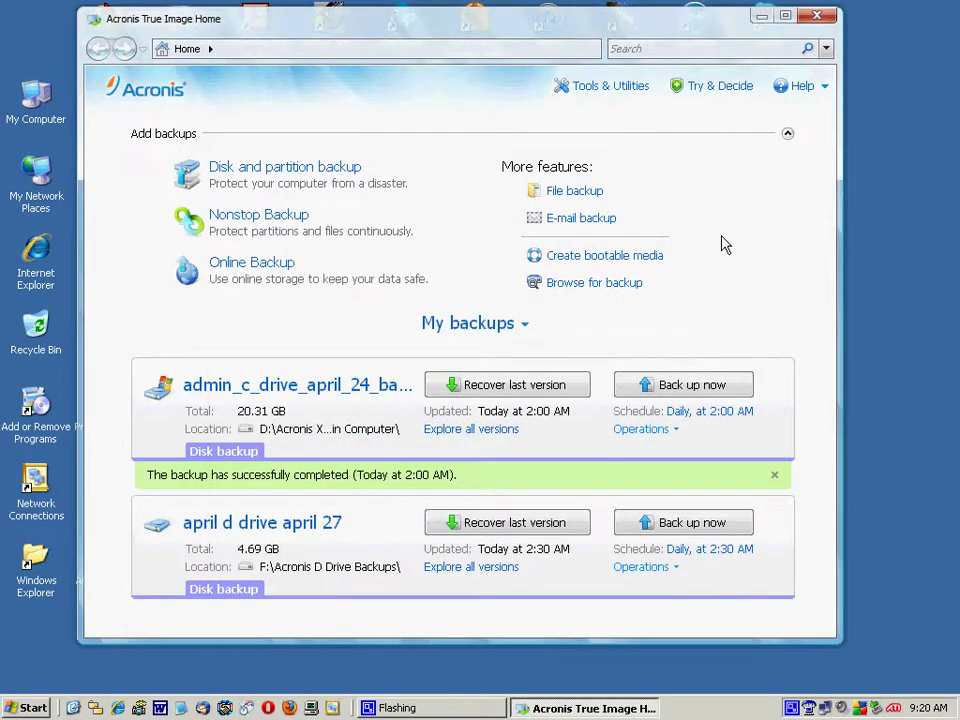